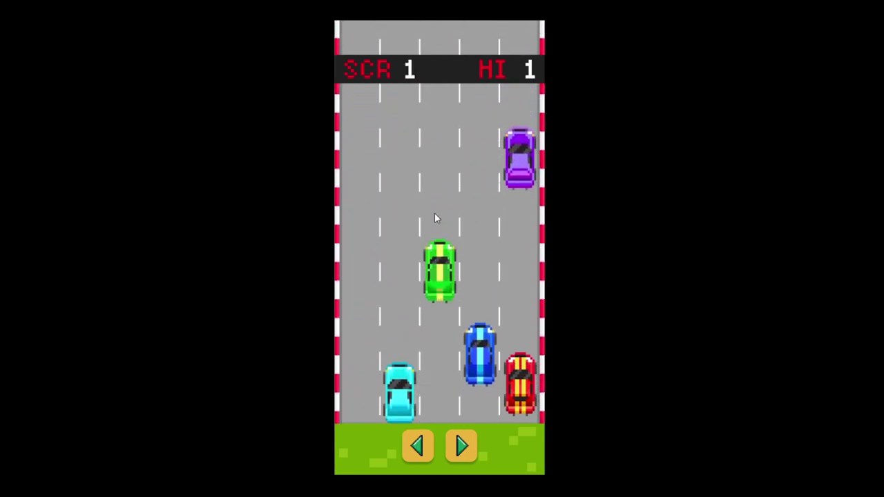
Steer the red car left, right, then left to dodge traffic in the racing prototype.
key(Left)
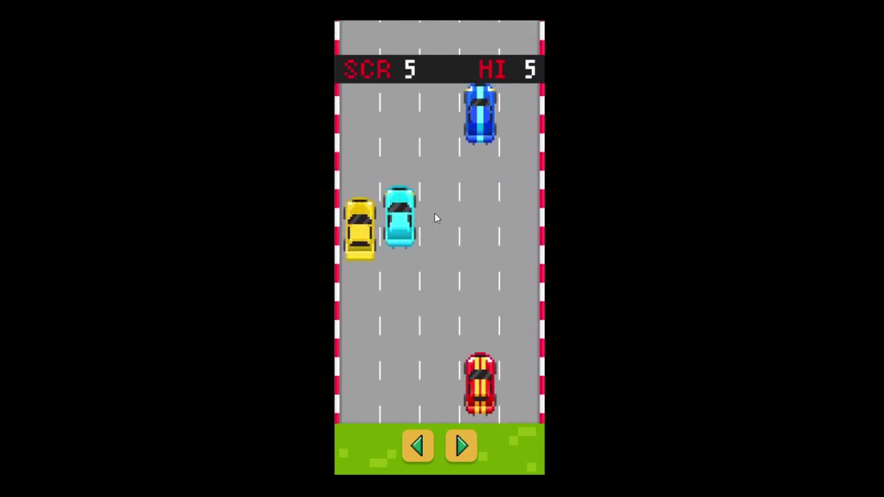
key(Right)
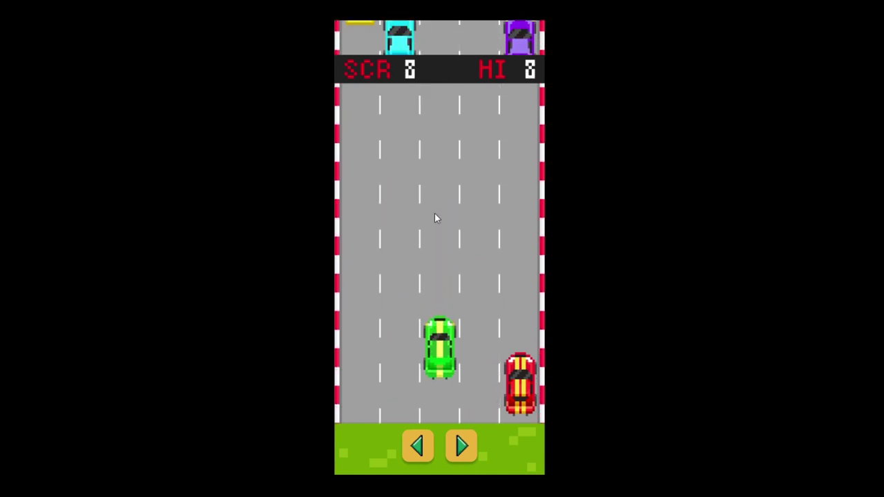
key(Left)
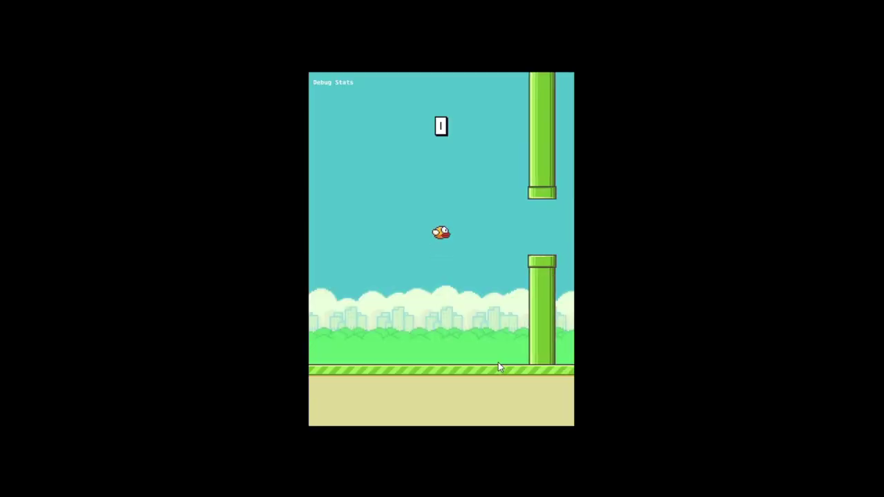
Play Flappy Bird, restarting once, and flap until Game Over shows a score of 2.
click(498, 362)
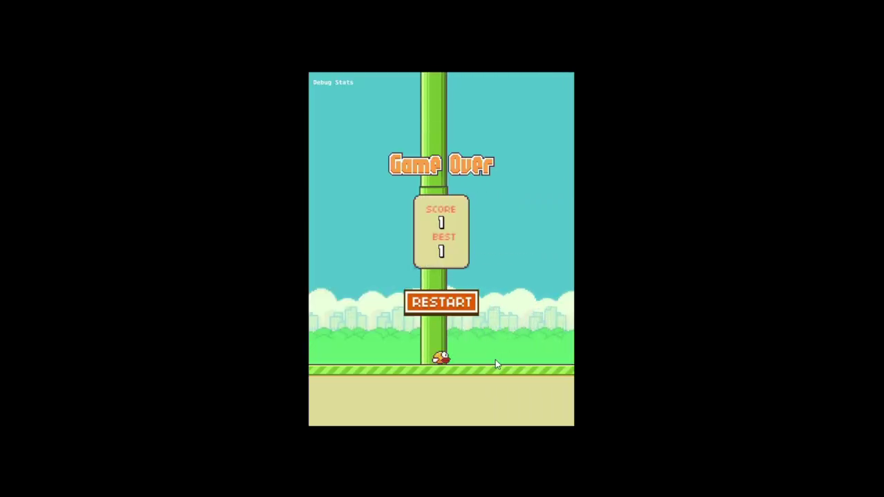
click(443, 303)
click(494, 353)
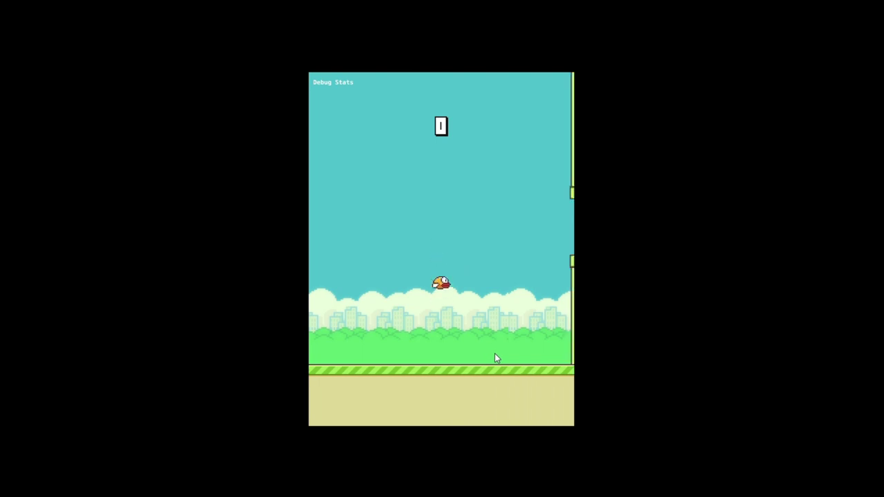
click(495, 358)
click(494, 358)
click(494, 359)
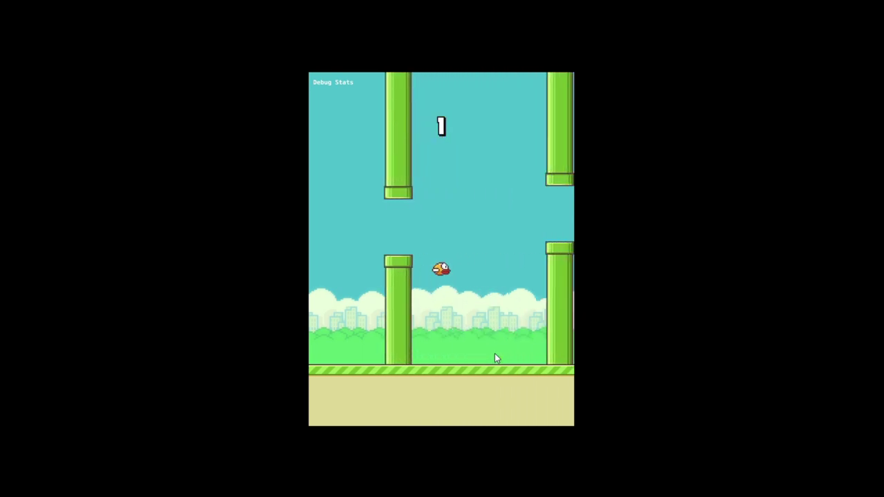
click(494, 355)
click(494, 355)
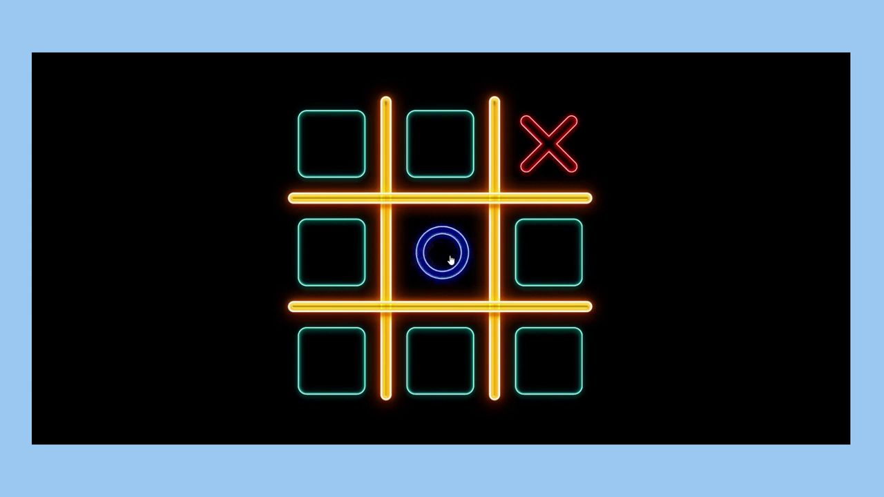
Place a red X in the bottom-right cell of the neon tic-tac-toe board.
mouse_move(548, 360)
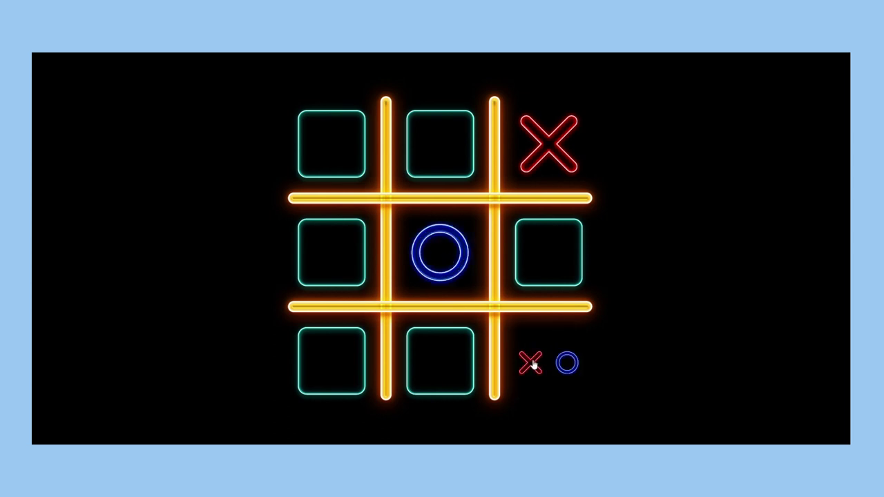
click(531, 366)
mouse_move(530, 275)
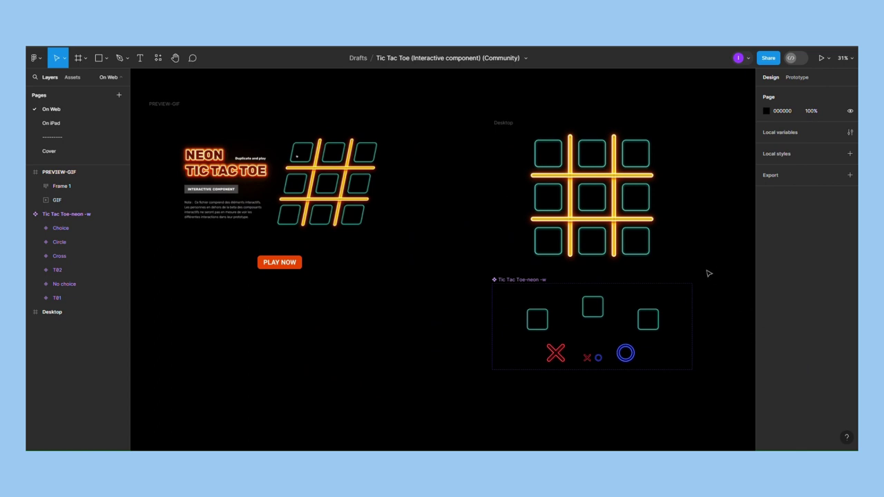
Zoom and pan the canvas to frame the Tic Tac Toe-neon-w component's X and O variants.
scroll(684, 186, up, 5)
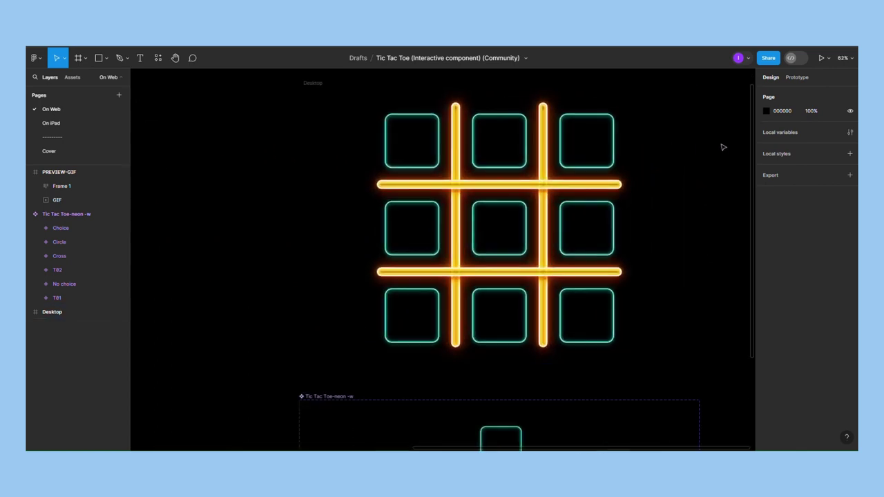
drag(716, 140, 705, 168)
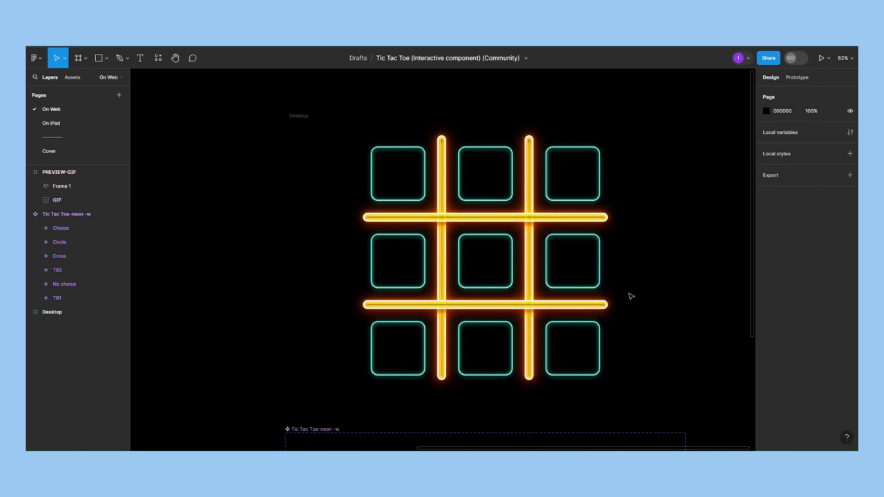
scroll(701, 315, down, 2)
scroll(712, 317, down, 1)
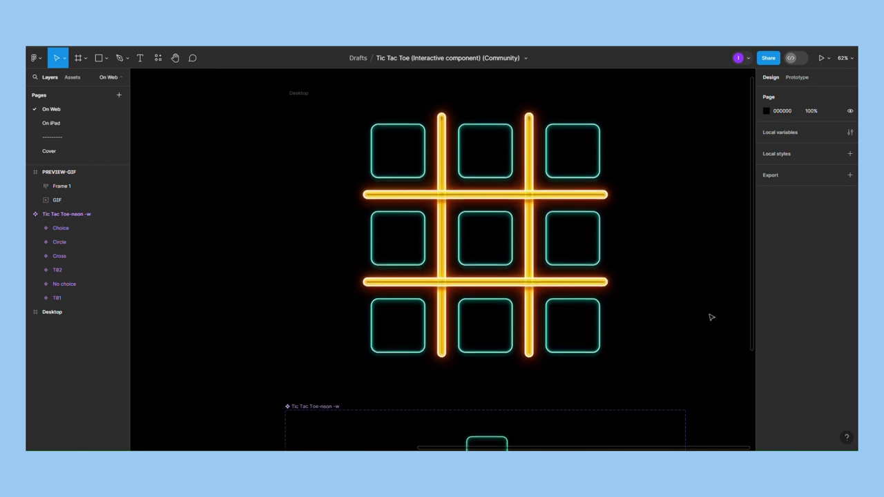
scroll(677, 317, down, 3)
scroll(716, 336, down, 3)
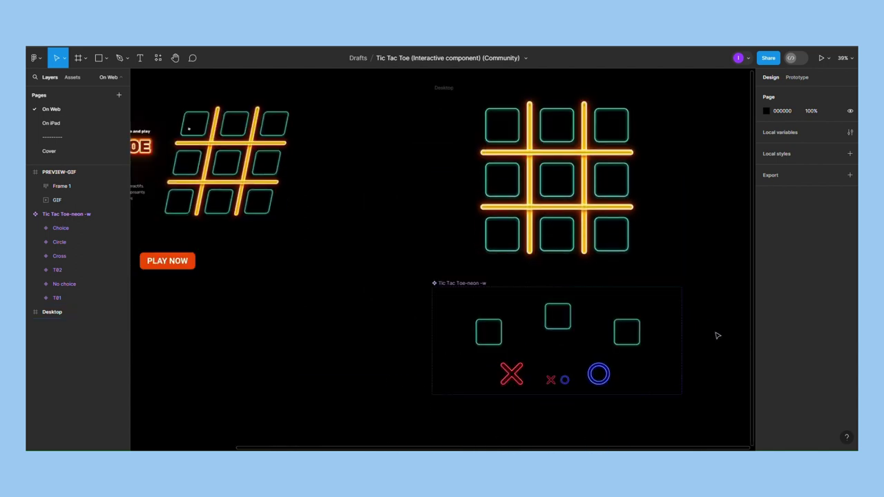
scroll(720, 369, up, 3)
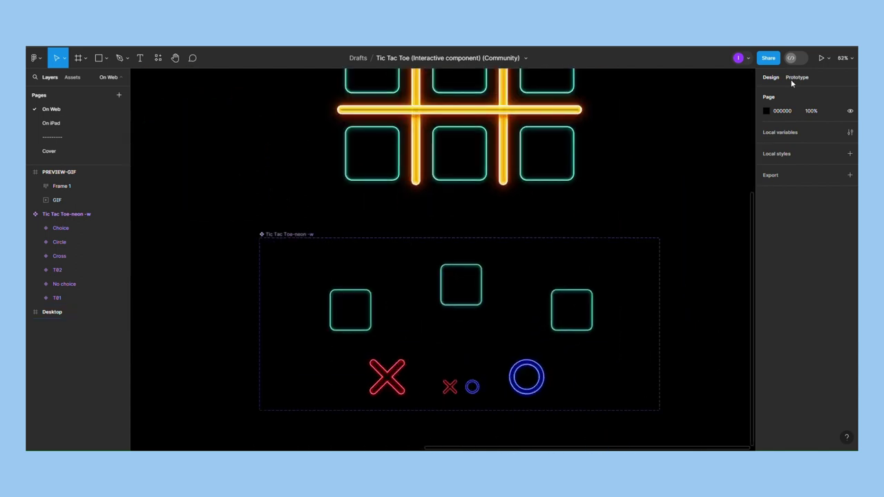
Link the small circle to the Circle variant with On click, Change to, then view the whole flow.
click(796, 77)
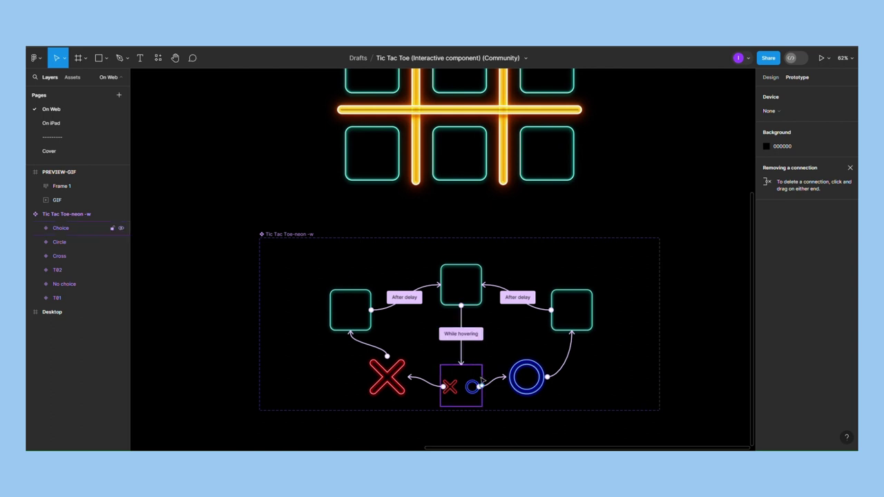
drag(475, 387, 495, 386)
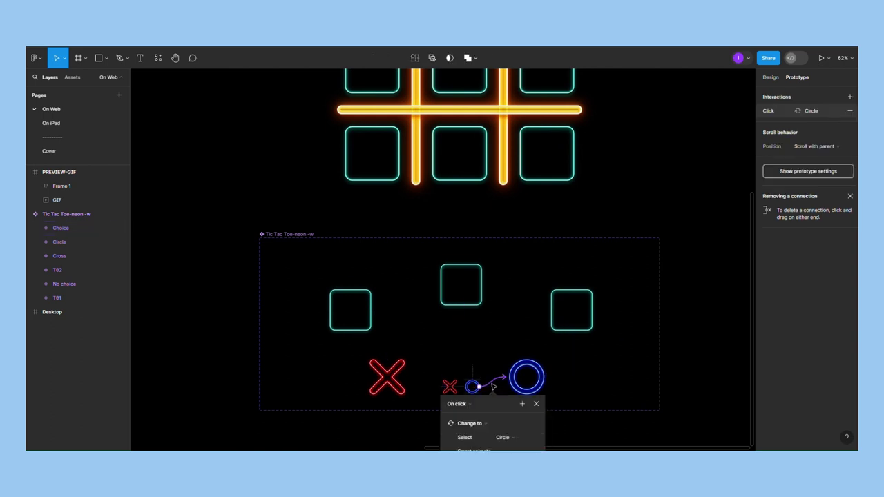
scroll(491, 382, down, 2)
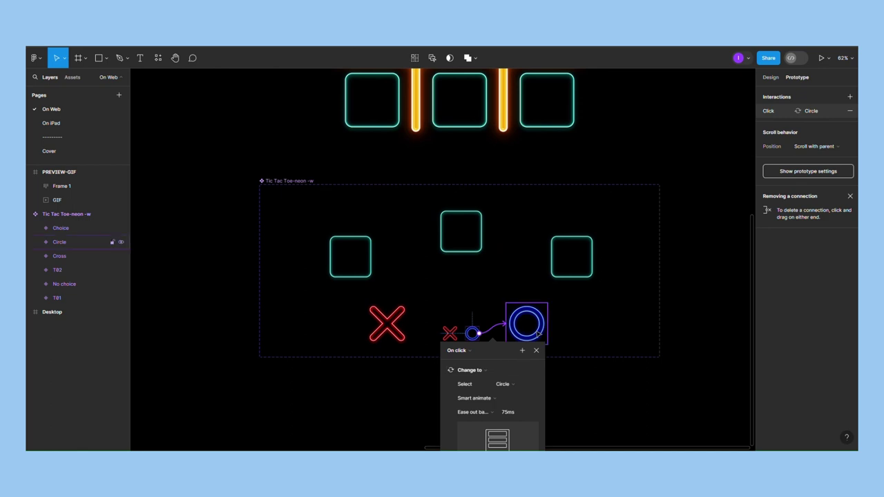
click(622, 384)
scroll(551, 375, down, 6)
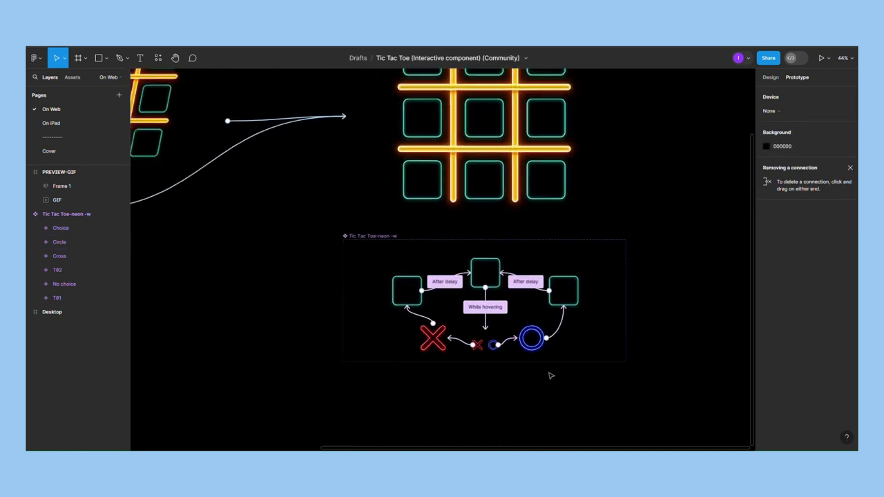
scroll(552, 375, down, 3)
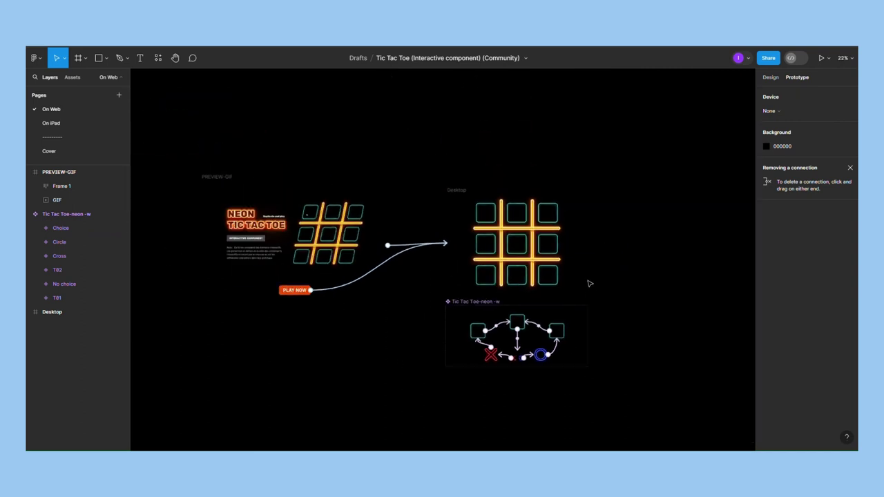
scroll(590, 283, up, 3)
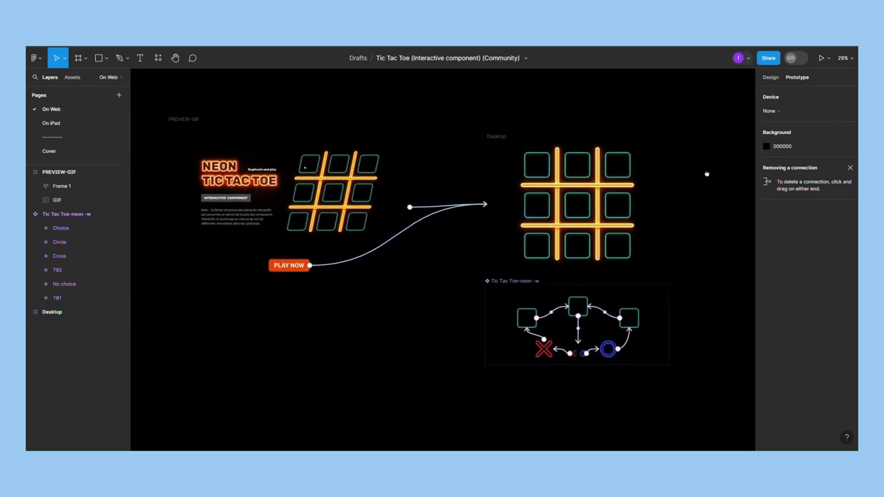
drag(707, 174, 721, 183)
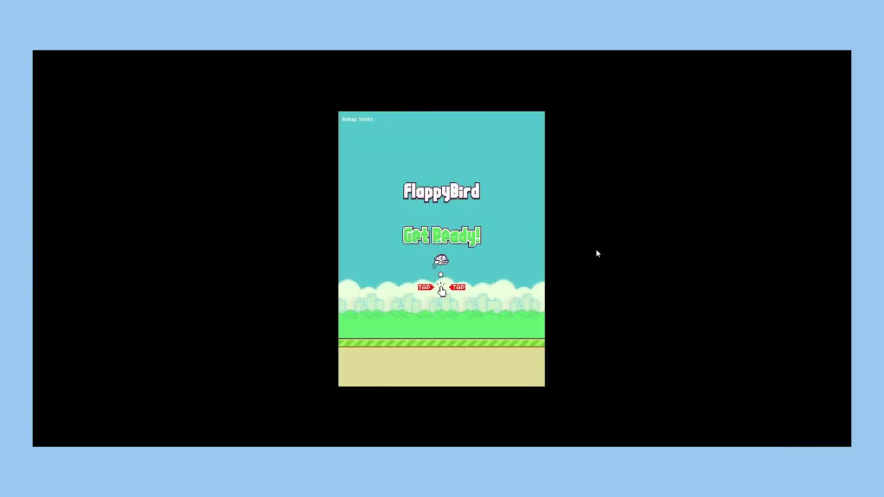
Start Flappy Bird and play two short rounds, restarting after each Game Over.
click(446, 296)
click(464, 326)
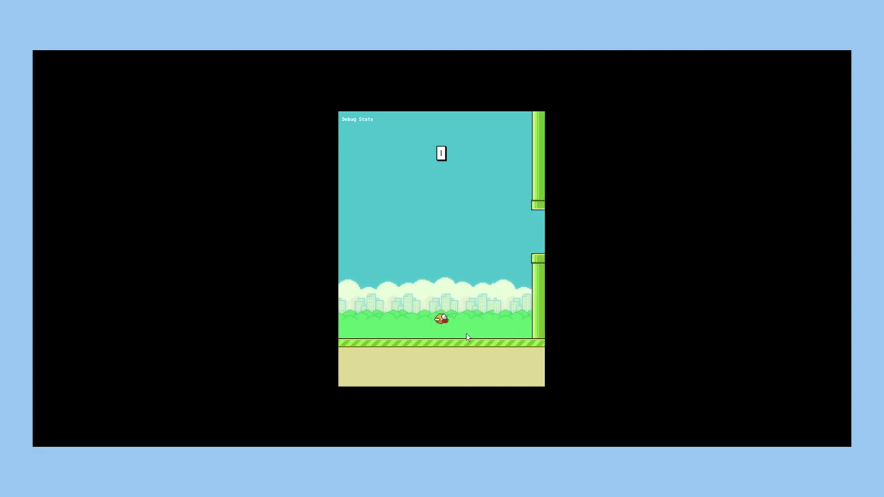
click(466, 337)
click(466, 337)
click(466, 337)
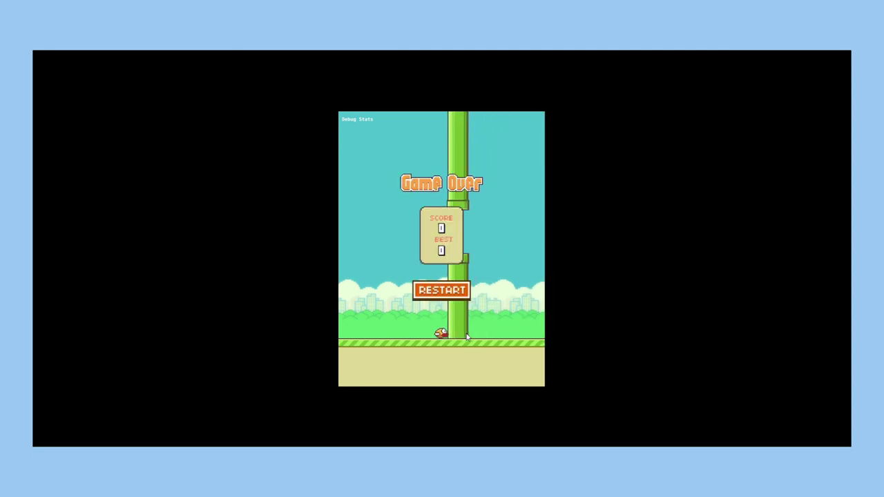
click(441, 296)
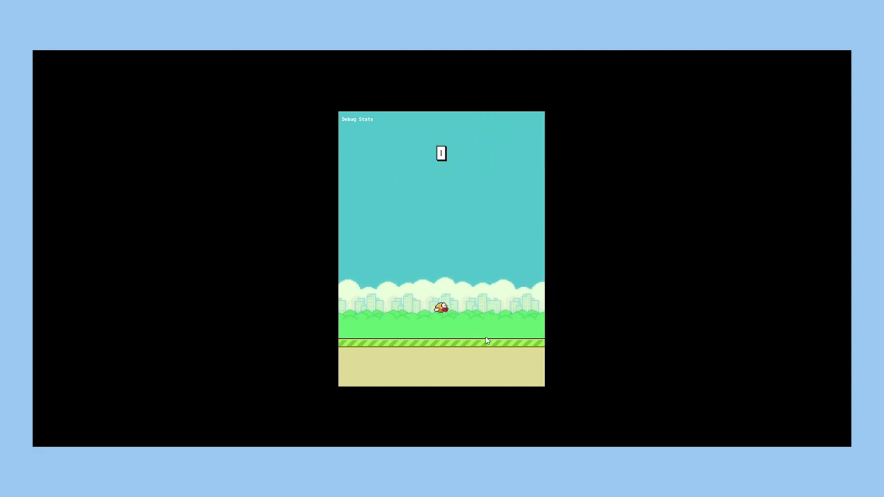
click(476, 332)
click(486, 341)
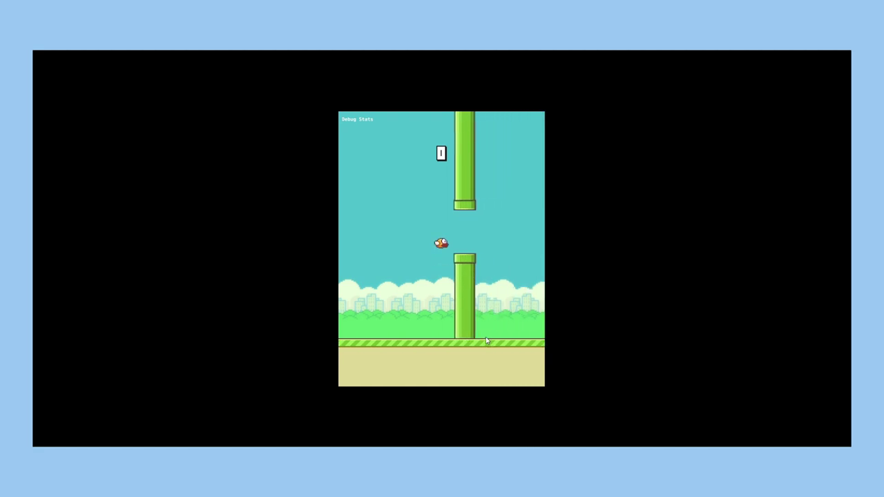
click(486, 340)
Play two more rounds, flapping the bird up through the pipe gaps before crashing.
click(444, 293)
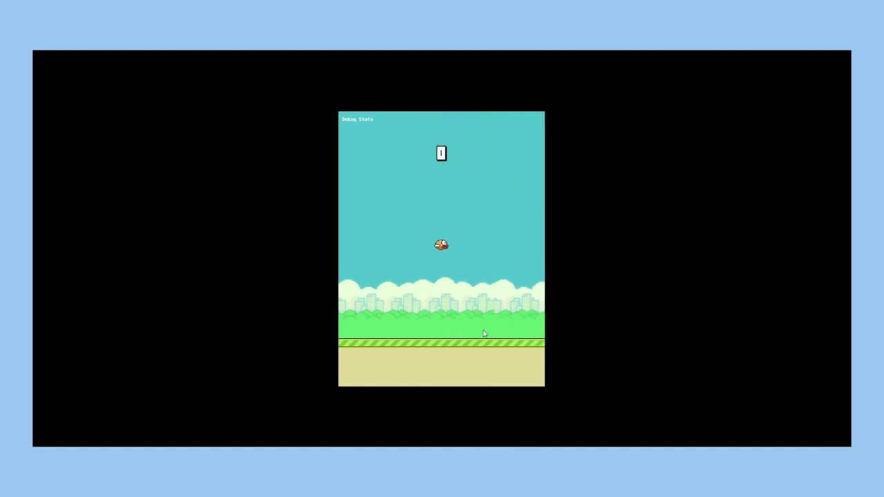
click(483, 332)
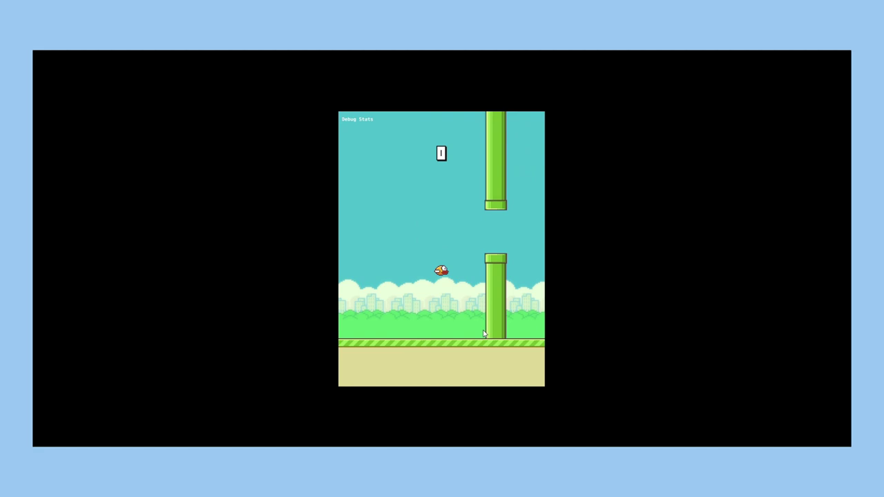
click(483, 333)
click(483, 333)
click(483, 333)
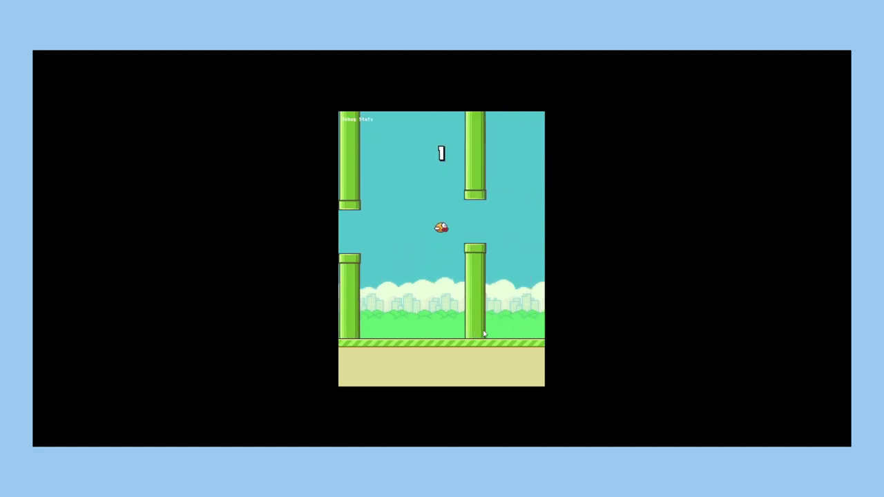
click(484, 333)
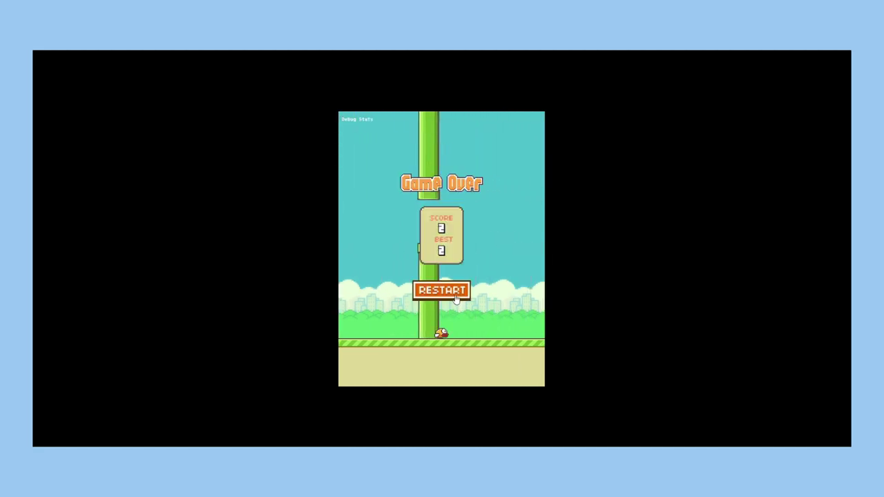
click(454, 295)
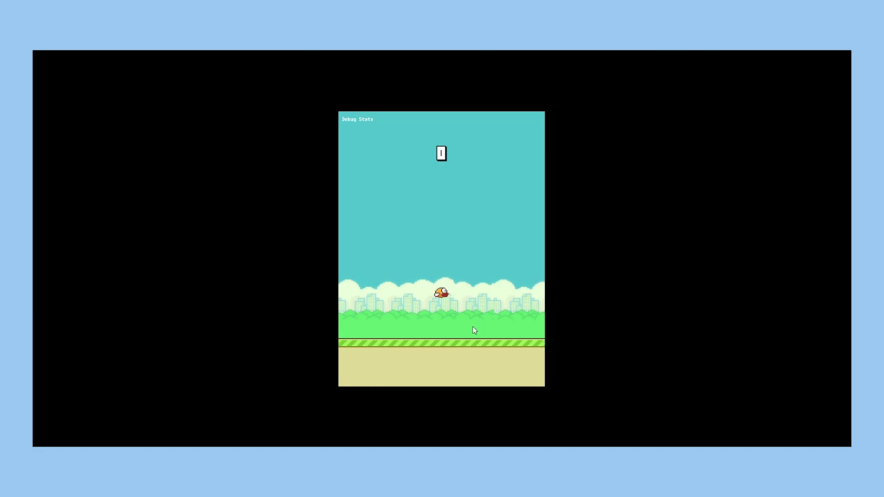
click(474, 330)
click(473, 330)
click(474, 330)
click(474, 330)
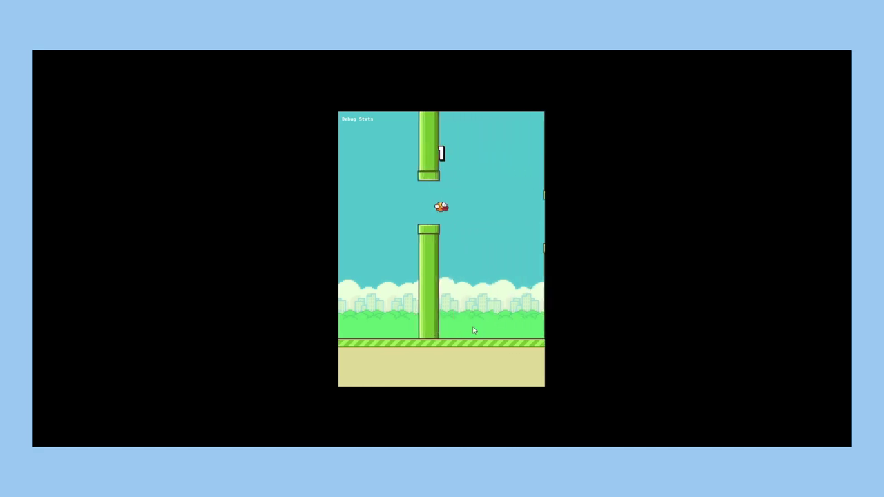
click(474, 330)
click(474, 330)
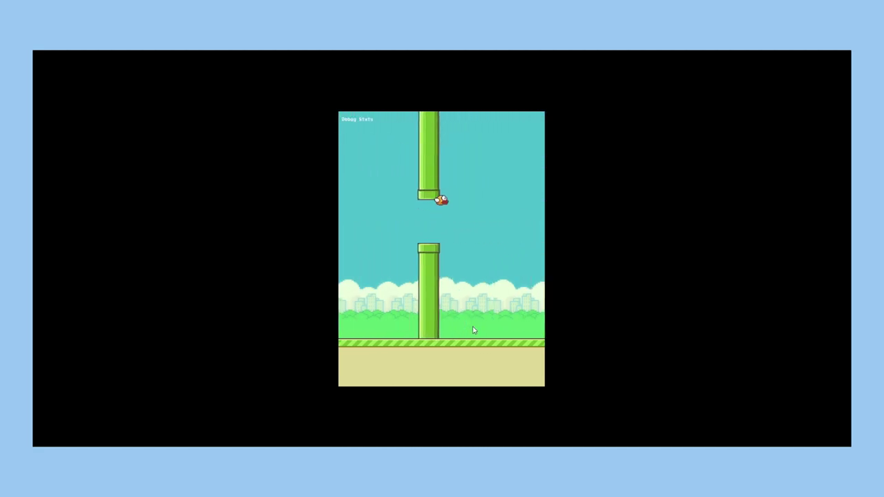
Restart and flap steadily through successive pipe gaps, reaching a score of 4.
click(452, 299)
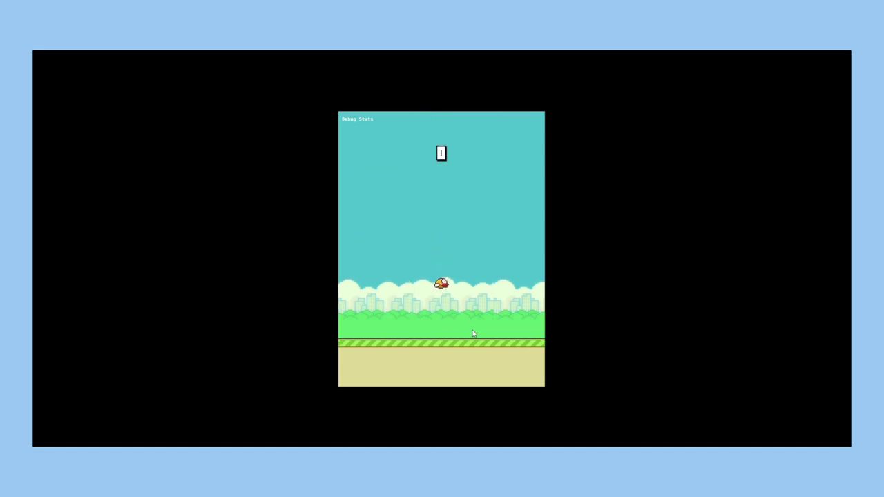
click(474, 332)
click(474, 333)
click(474, 334)
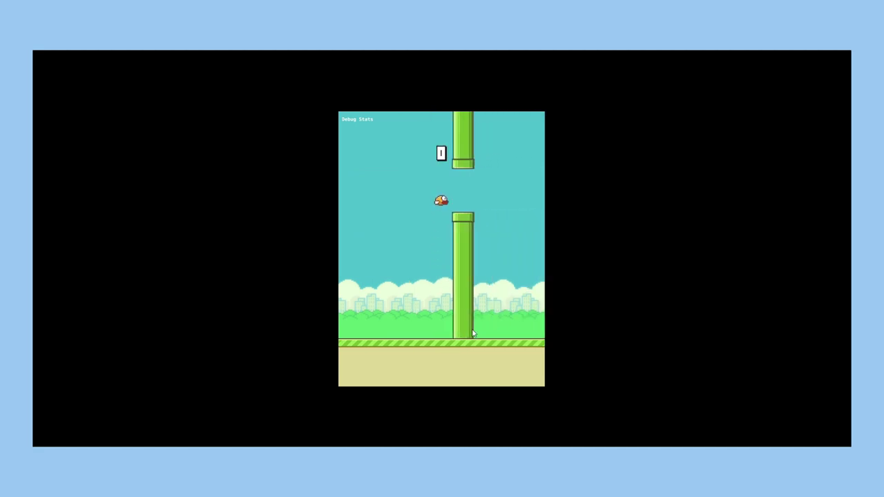
click(473, 333)
click(473, 333)
click(473, 333)
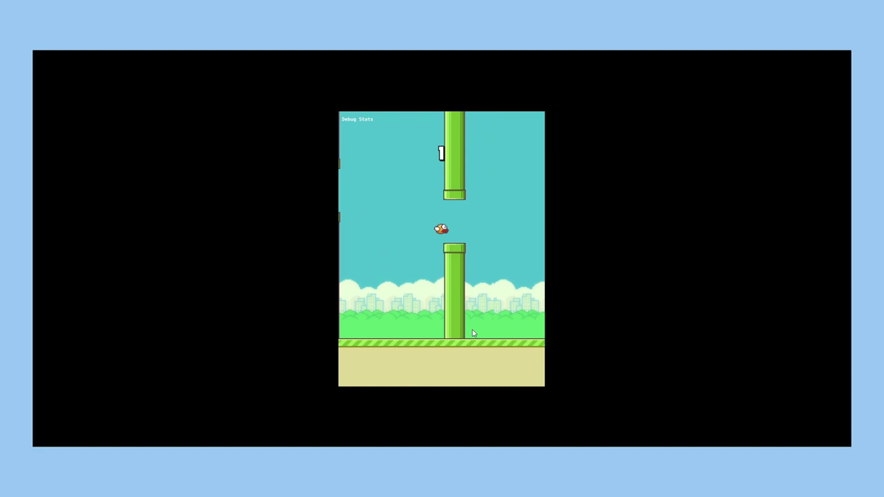
click(473, 333)
click(474, 334)
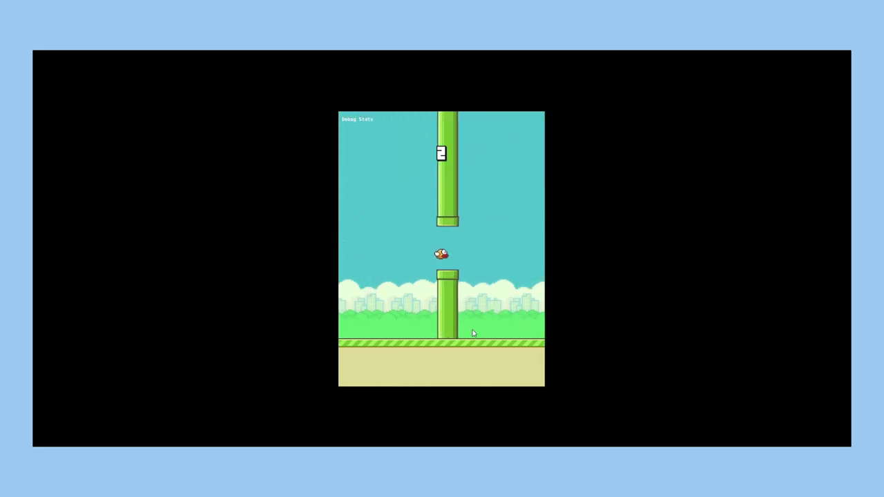
click(474, 334)
click(473, 334)
click(473, 334)
click(473, 333)
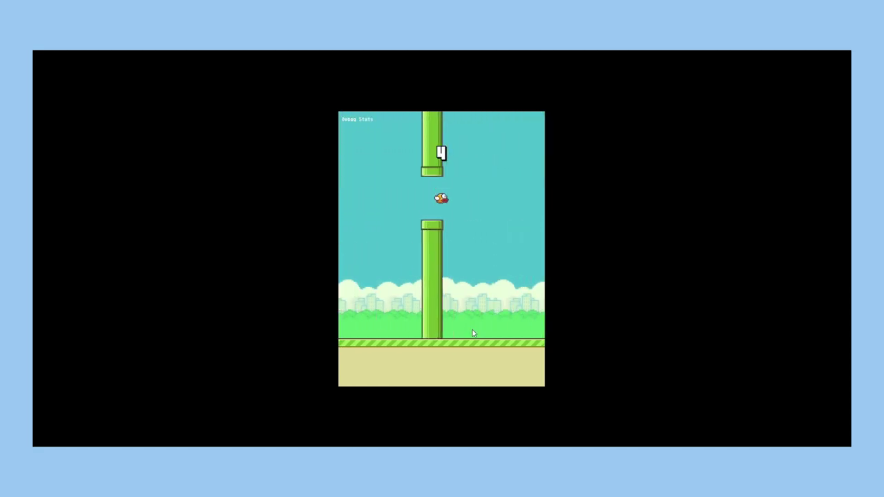
click(473, 333)
click(473, 333)
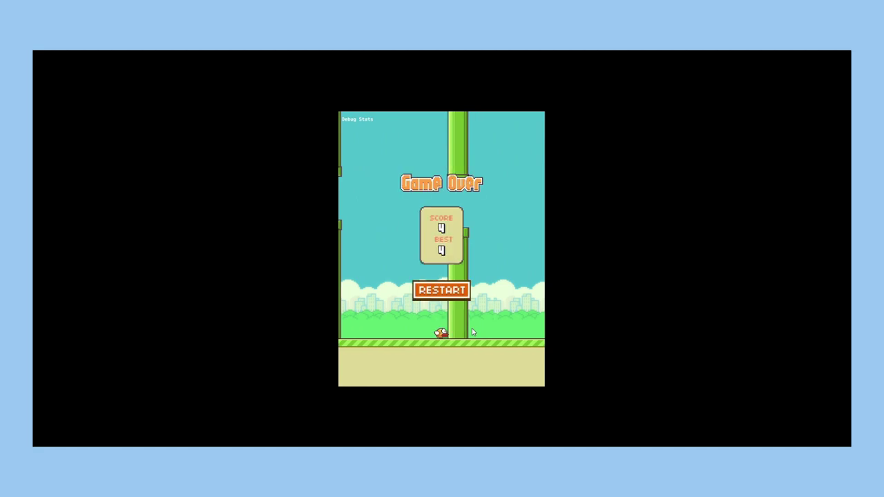
Restart the game, then scroll the editor through the Variables documentation down to the Digits assets.
click(449, 298)
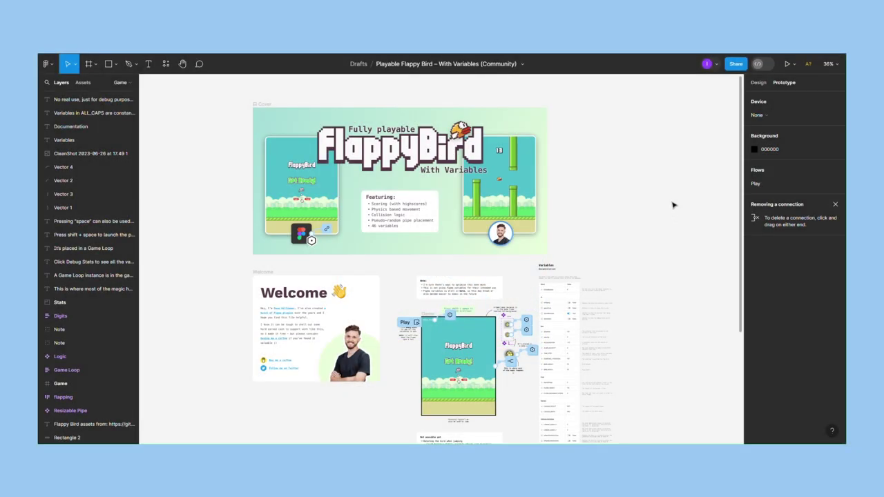
scroll(673, 205, down, 3)
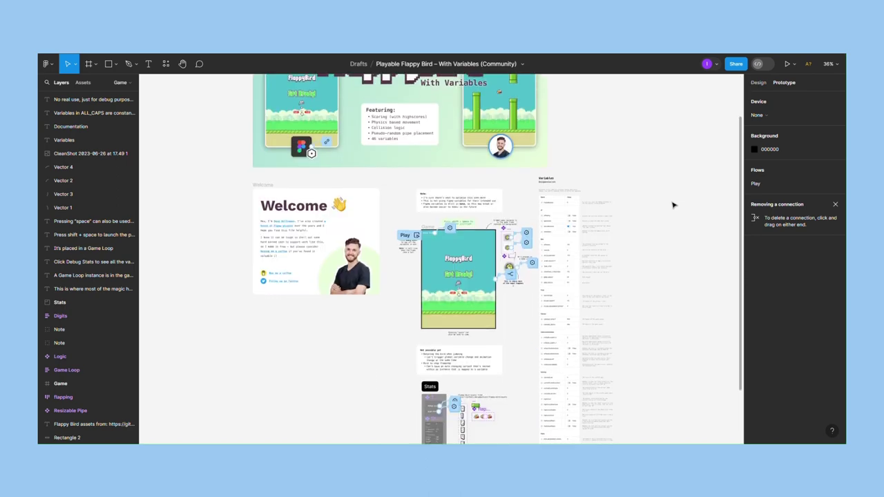
scroll(657, 229, up, 1)
scroll(657, 229, up, 5)
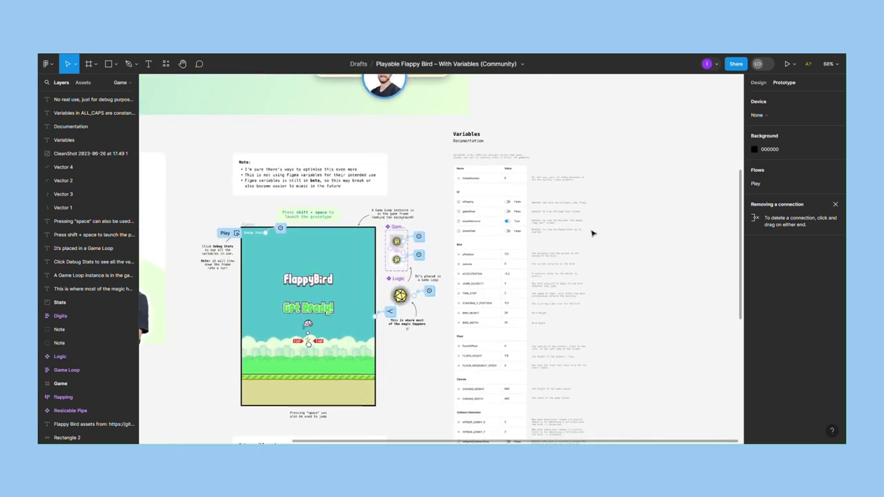
scroll(592, 228, up, 3)
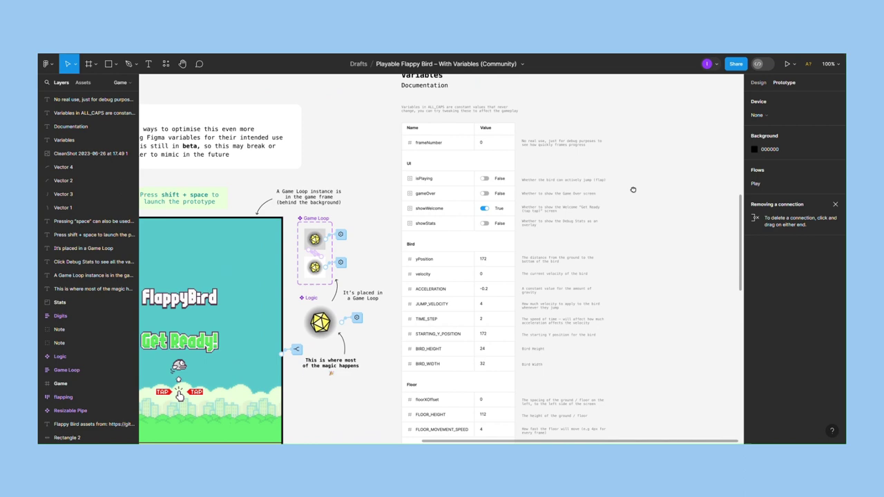
scroll(673, 249, down, 5)
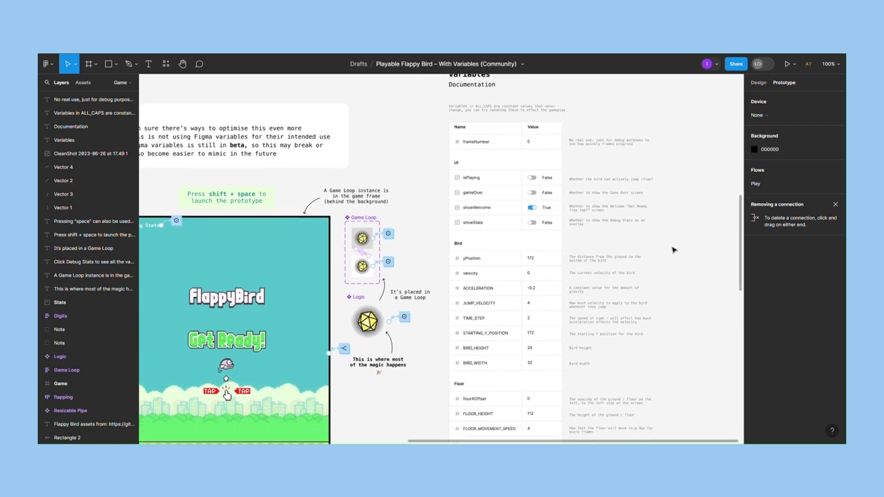
scroll(673, 249, down, 9)
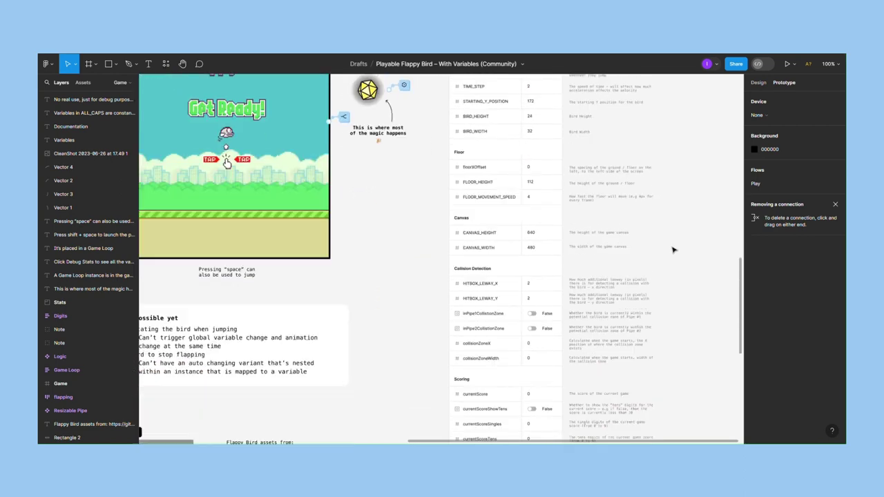
scroll(674, 249, down, 2)
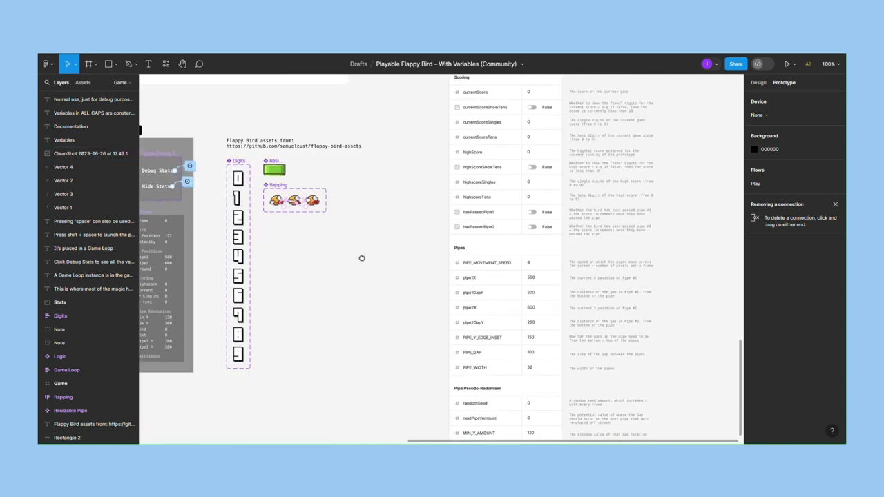
Zoom to the assets and select the Digits, Resizable Pipe and flapping bird components in turn.
drag(361, 257, 557, 272)
scroll(504, 262, up, 3)
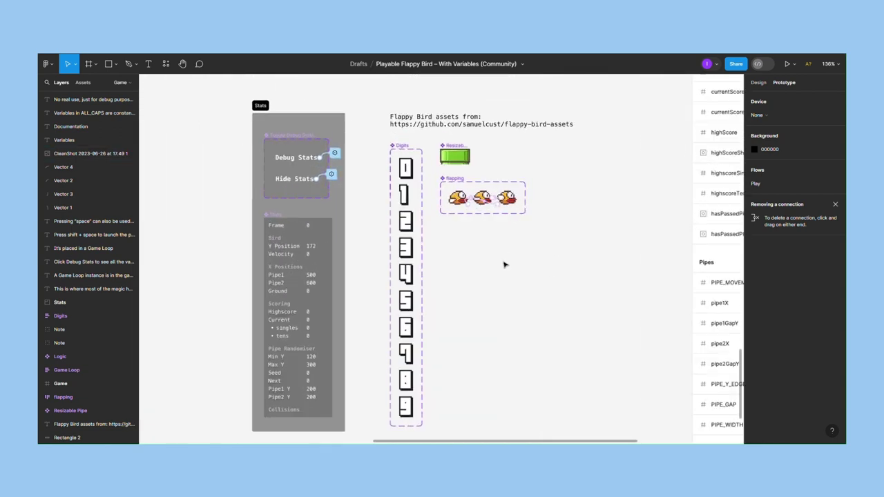
click(408, 146)
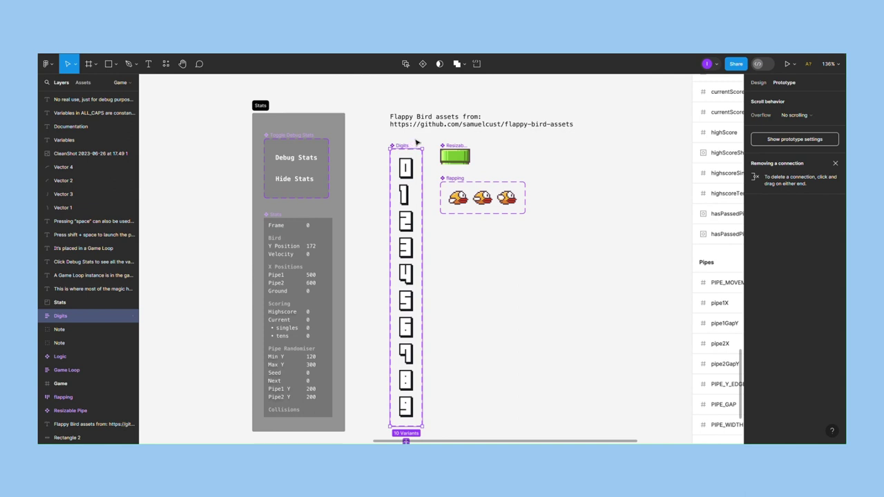
click(460, 147)
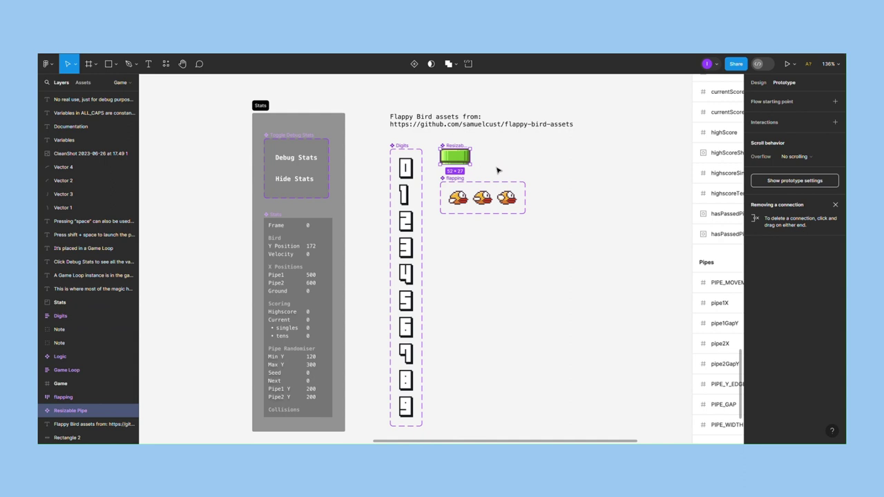
click(464, 182)
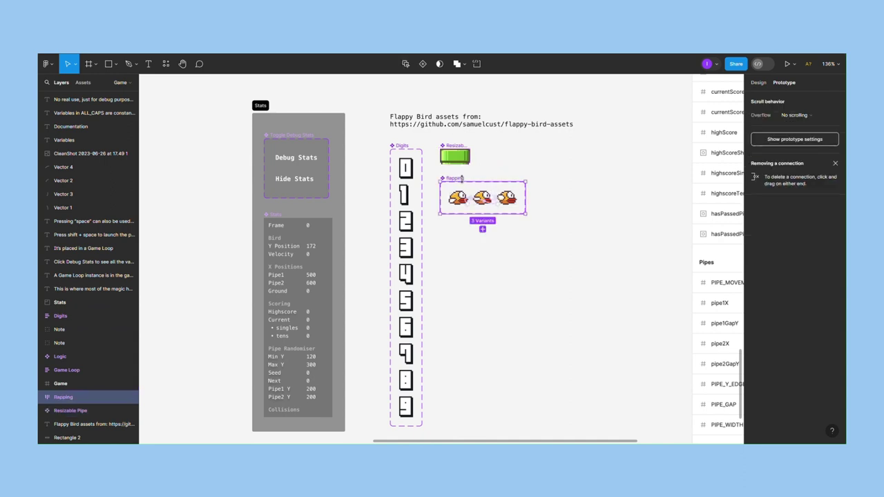
Inspect the first bird variant's 100ms After delay animation, then dismiss it.
click(470, 199)
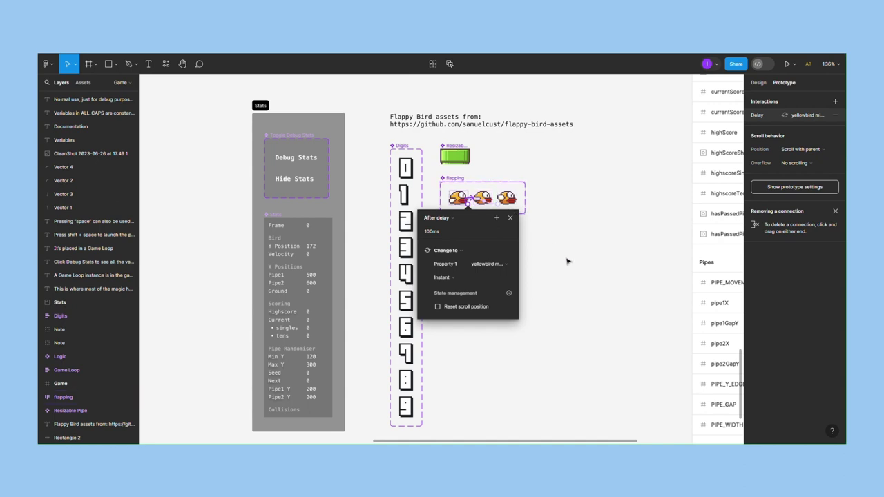
key(Escape)
scroll(442, 262, down, 3)
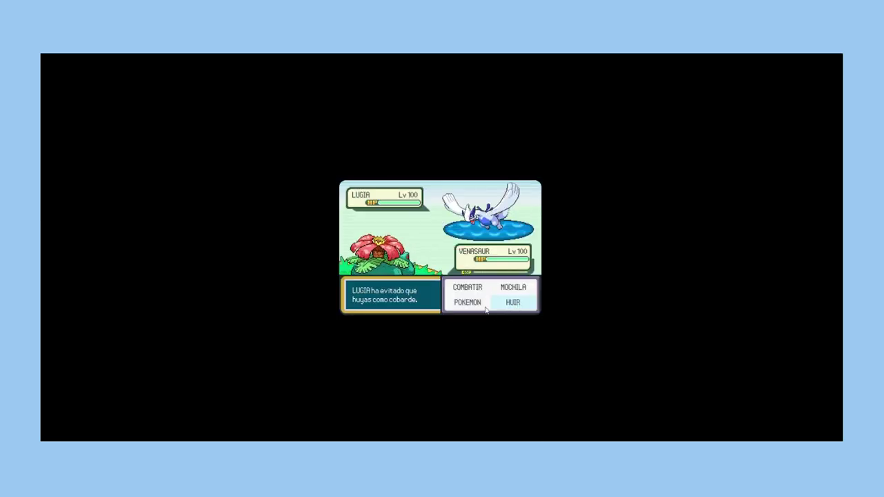
Choose COMBATIR, pick RAYO SOLAR, and launch Venasaur's attack on Lugia.
click(467, 287)
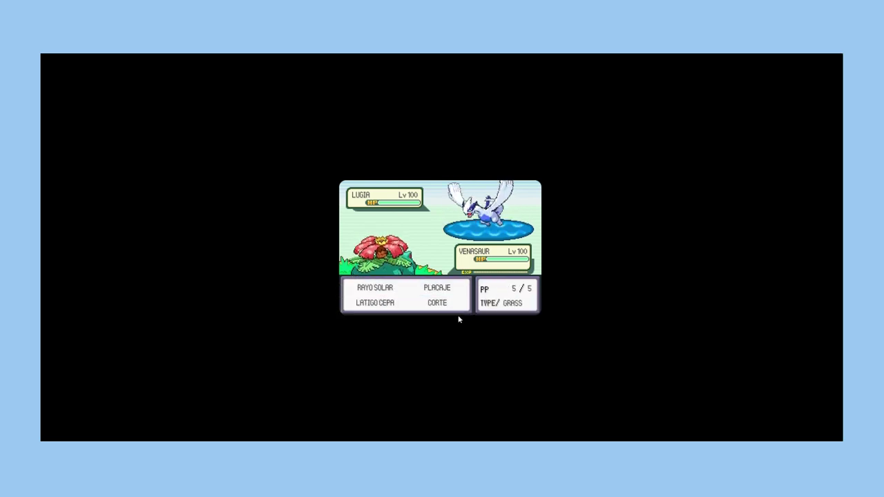
click(386, 288)
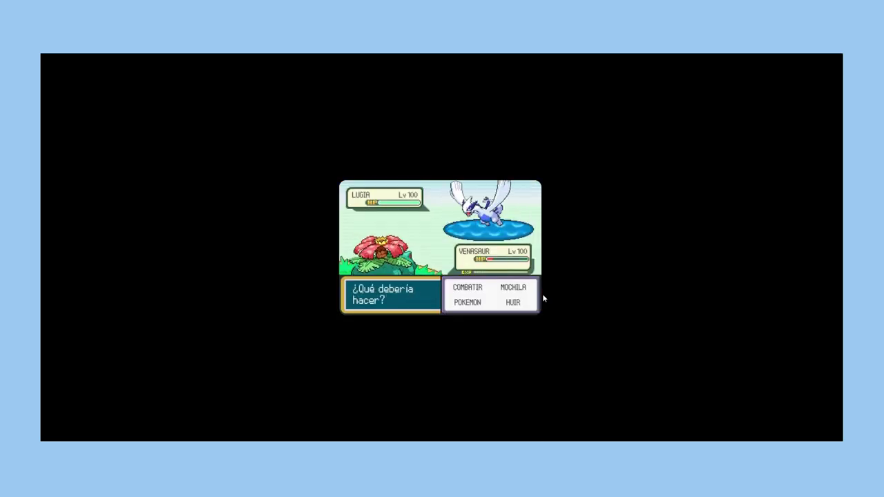
click(467, 290)
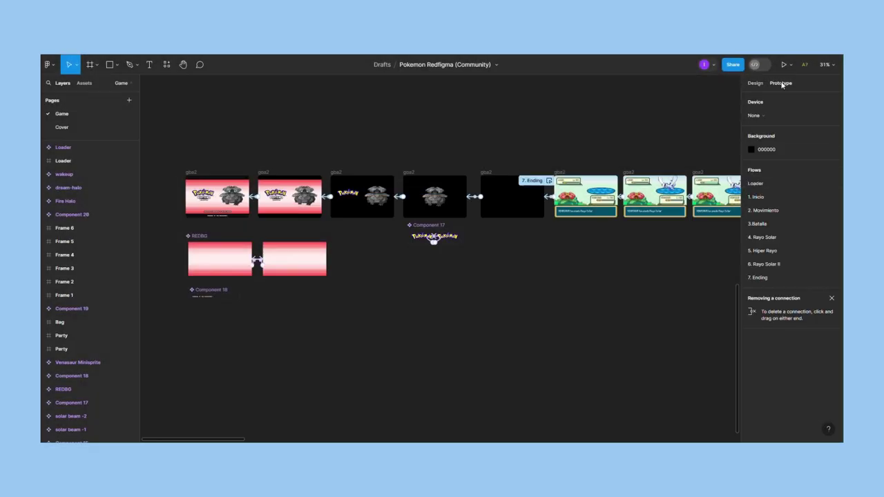
Pan right across the Hiper Rayo, Rayo Solar, Bag/Party, Lugia and Dialog frames.
scroll(693, 142, right, 15)
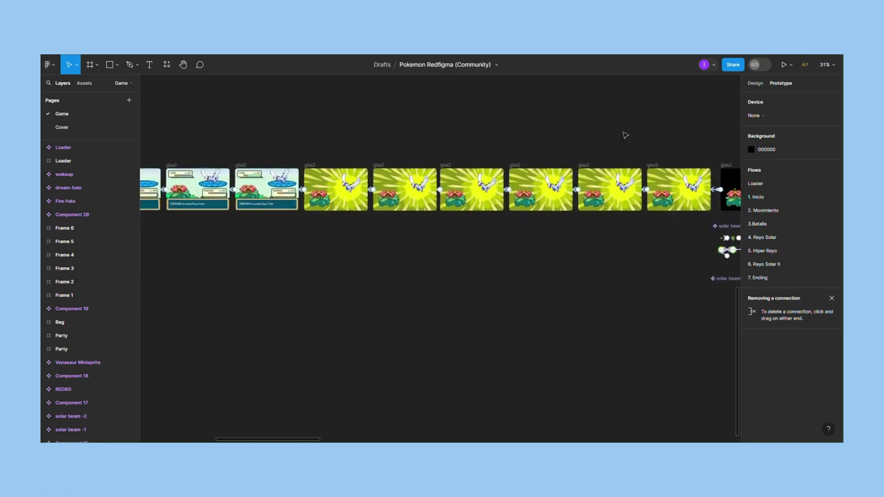
scroll(704, 136, right, 10)
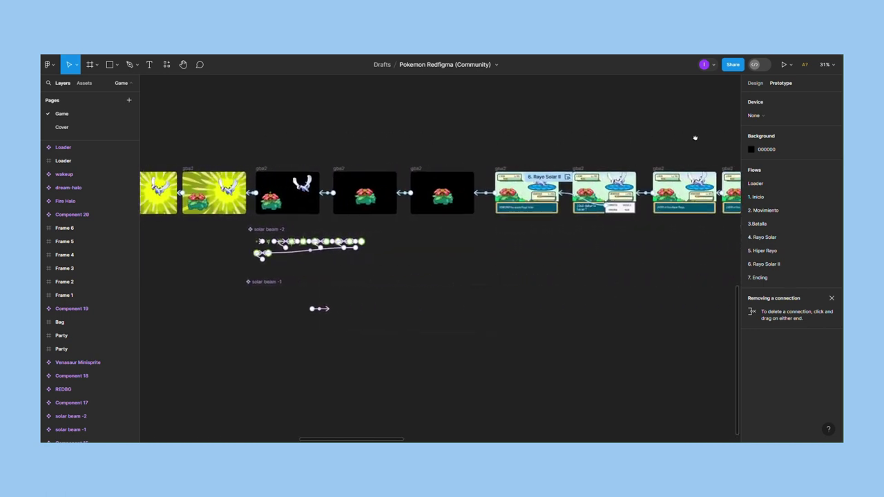
drag(428, 139, 281, 130)
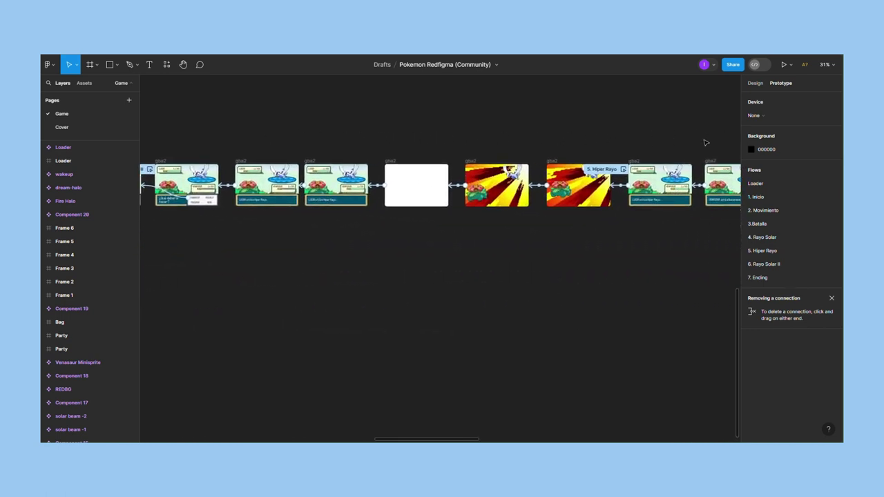
drag(704, 142, 326, 122)
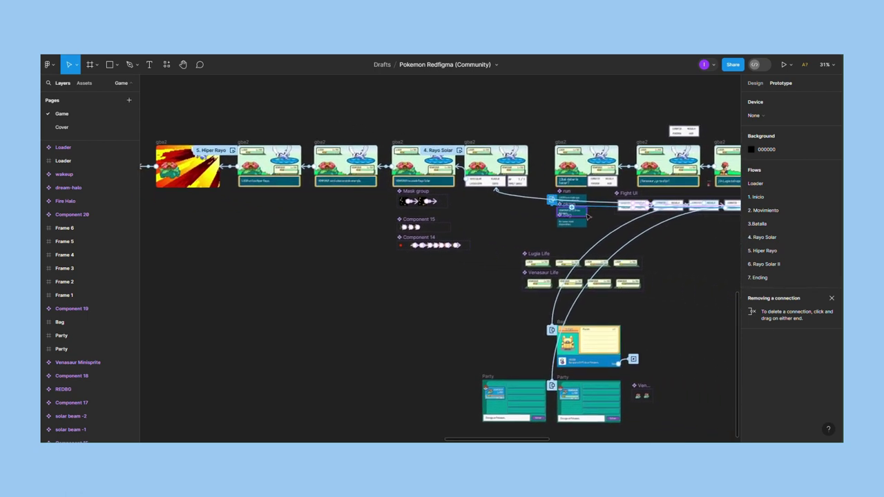
scroll(587, 217, right, 8)
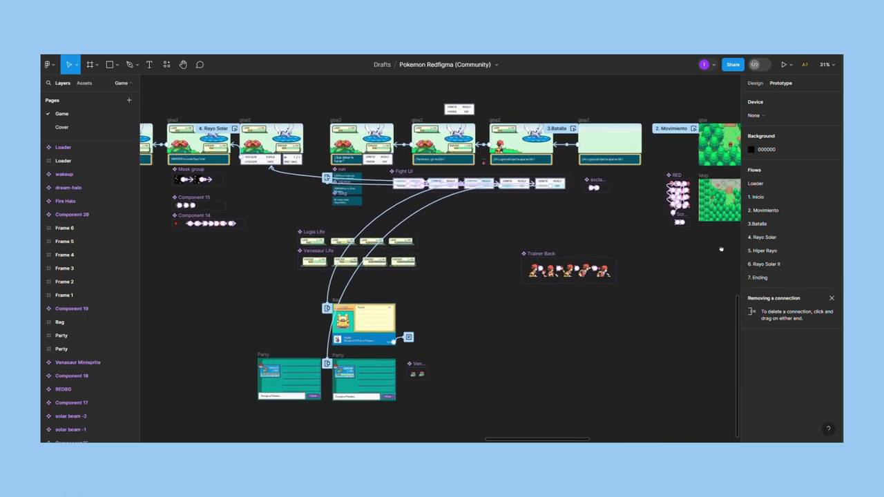
drag(720, 249, 521, 240)
drag(713, 261, 489, 247)
Pan past the Loader and Frame 1–6 row, zooming out to show the Map tile grid.
scroll(530, 255, right, 3)
scroll(568, 264, down, 2)
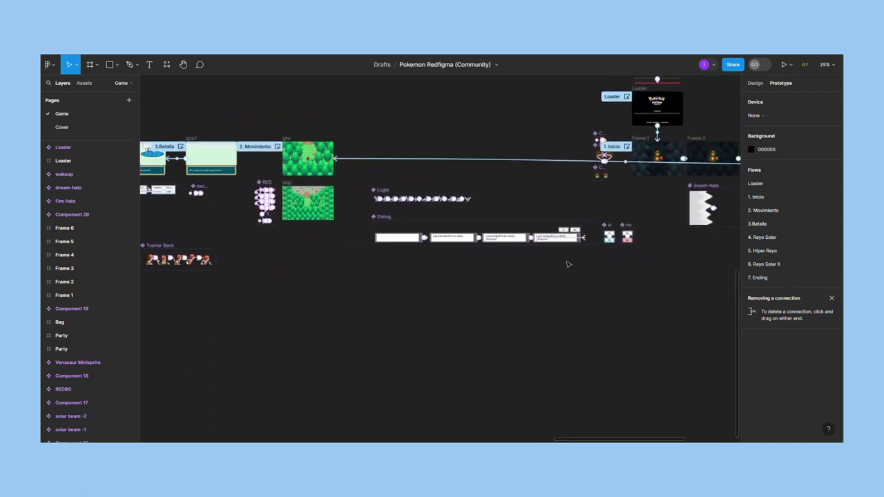
drag(692, 262, 452, 329)
scroll(453, 328, right, 2)
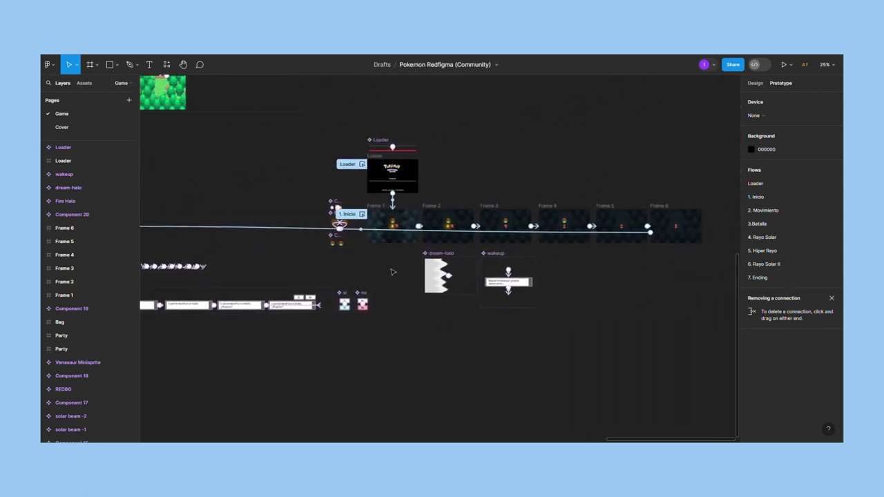
scroll(256, 158, up, 8)
scroll(407, 246, left, 4)
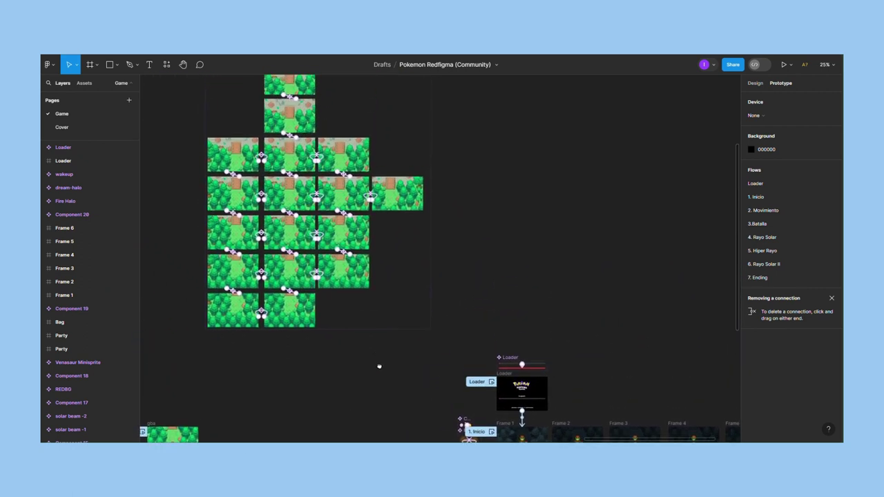
scroll(480, 148, down, 2)
scroll(476, 207, up, 4)
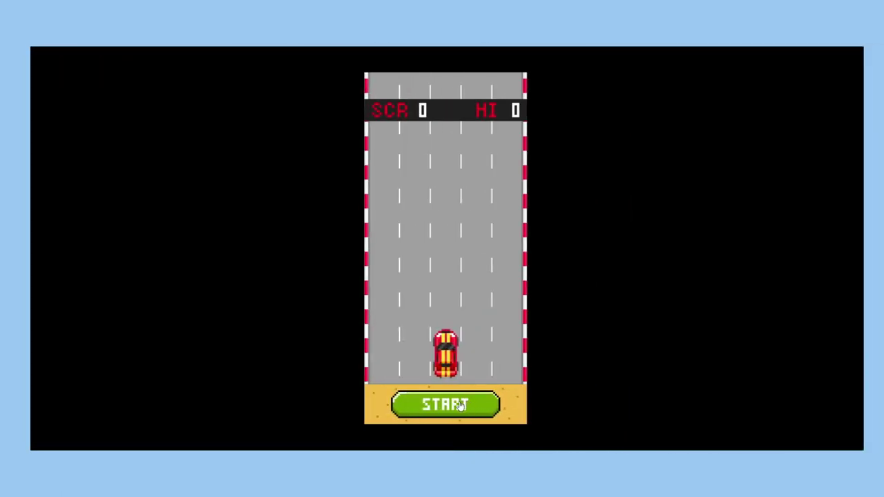
Start the racing game and restart it after two early crashes.
click(459, 406)
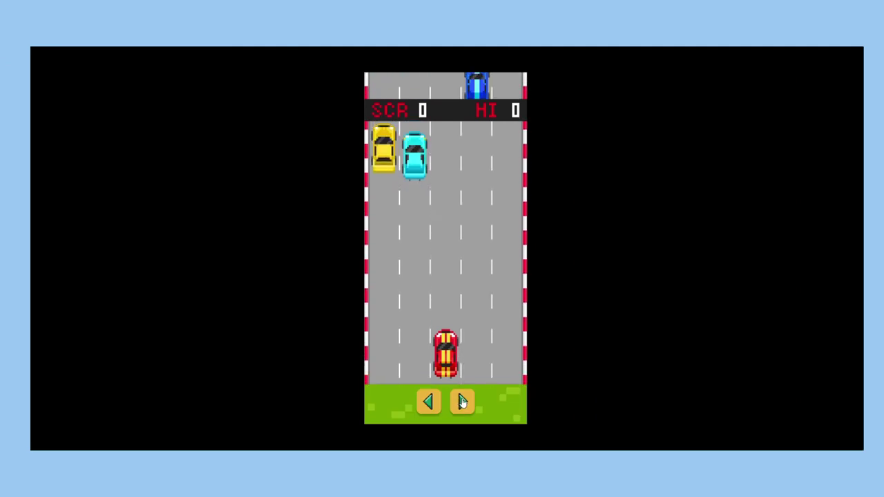
click(428, 403)
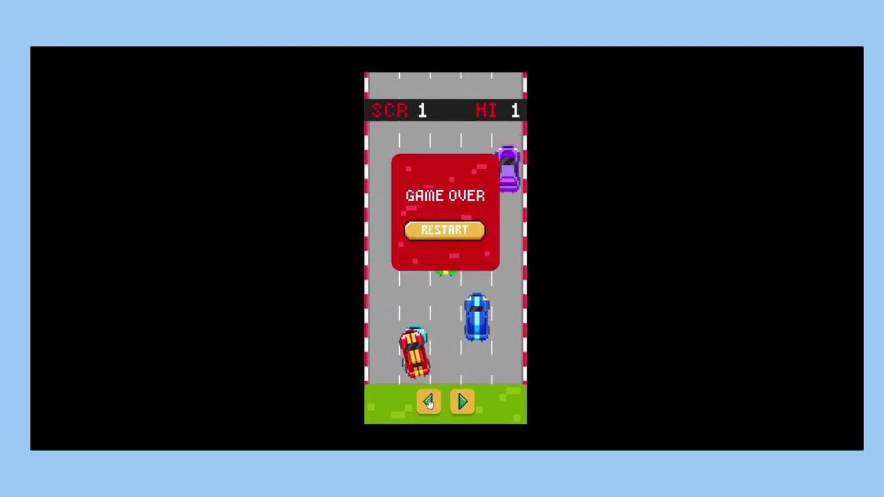
click(447, 231)
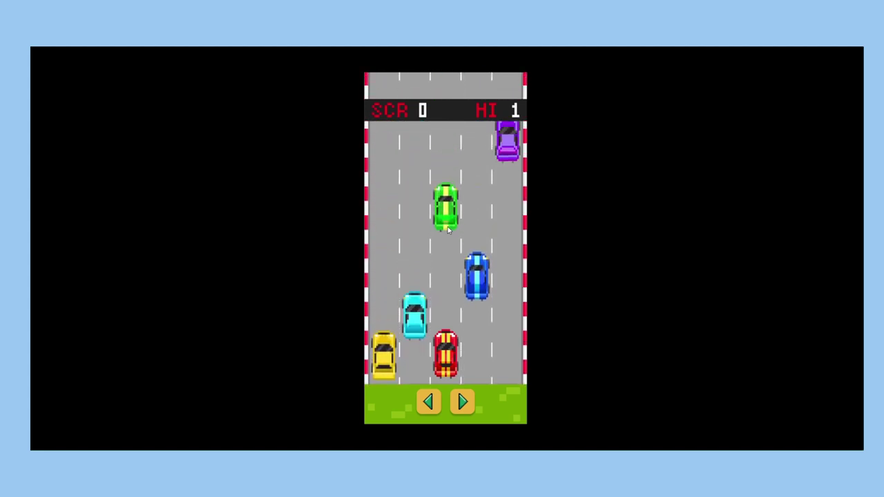
key(Left)
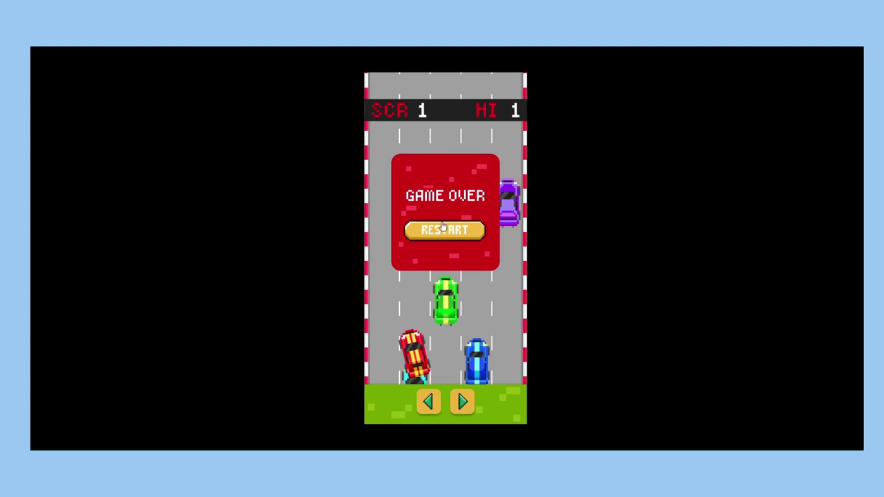
click(443, 228)
Swerve the red car between lanes to dodge traffic, pushing score and high score to 48.
key(Right)
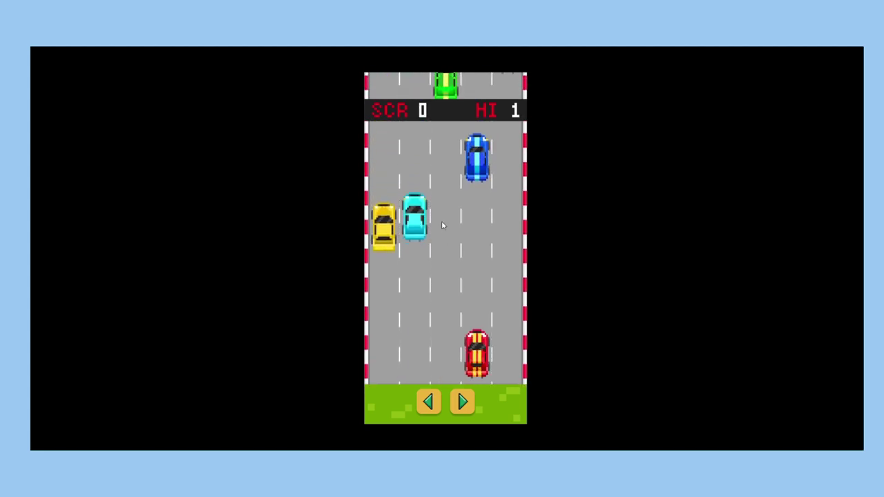
key(Right)
key(Left)
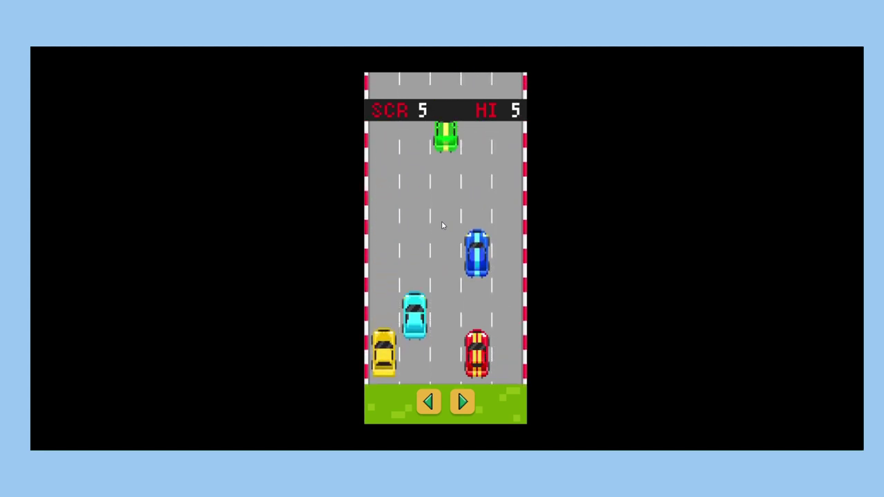
key(Right)
key(Left)
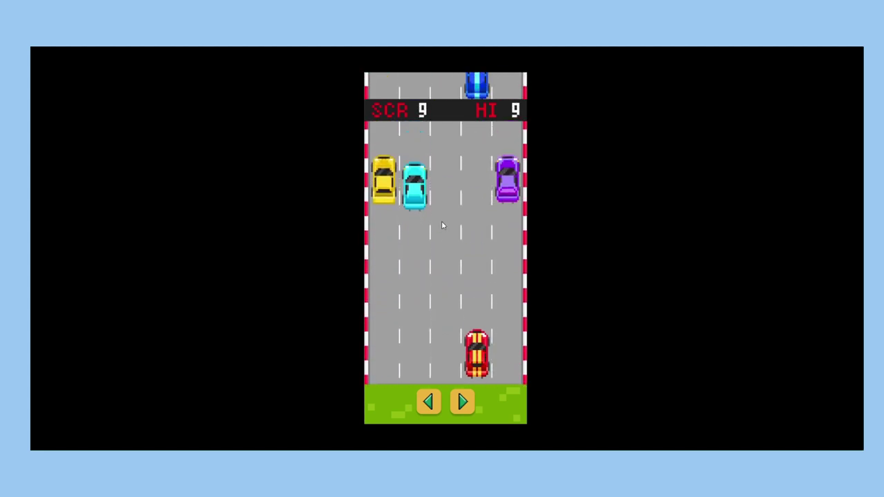
key(Left)
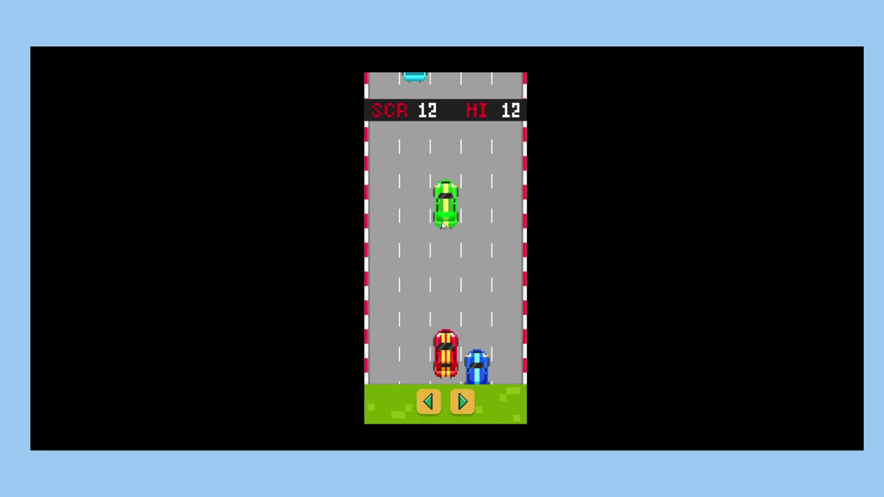
key(Right)
key(Left)
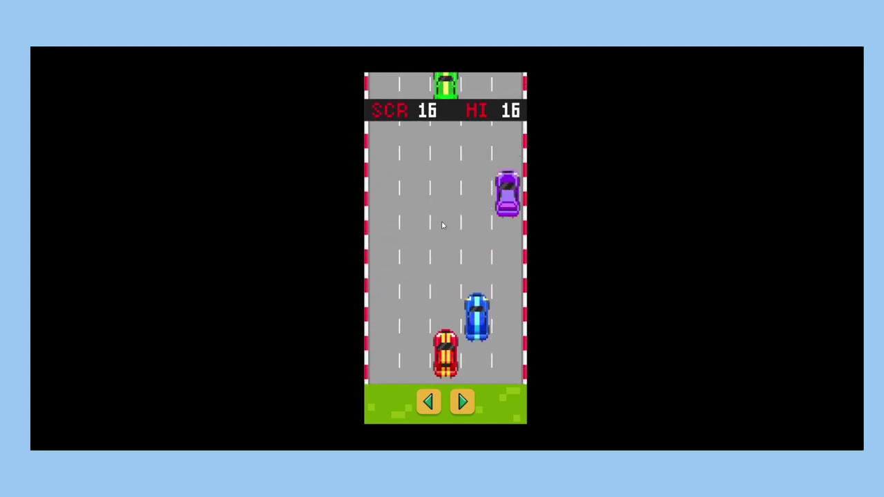
key(Right)
key(Left)
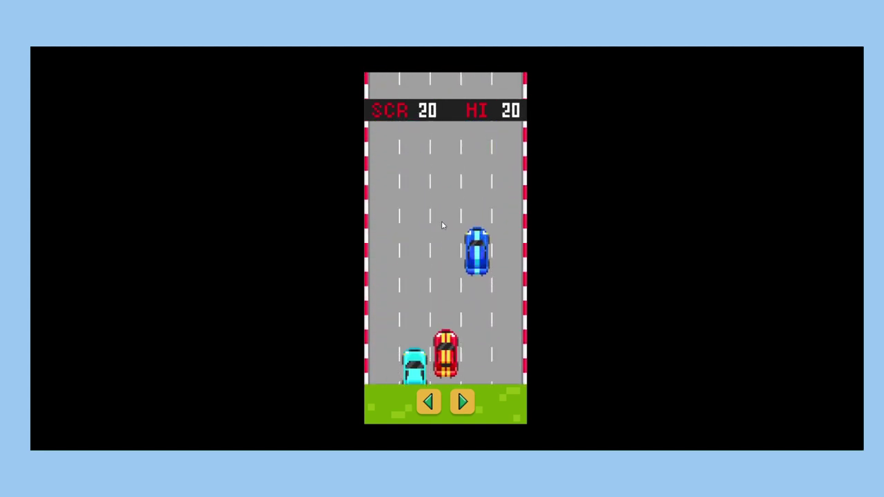
key(Right)
key(Left)
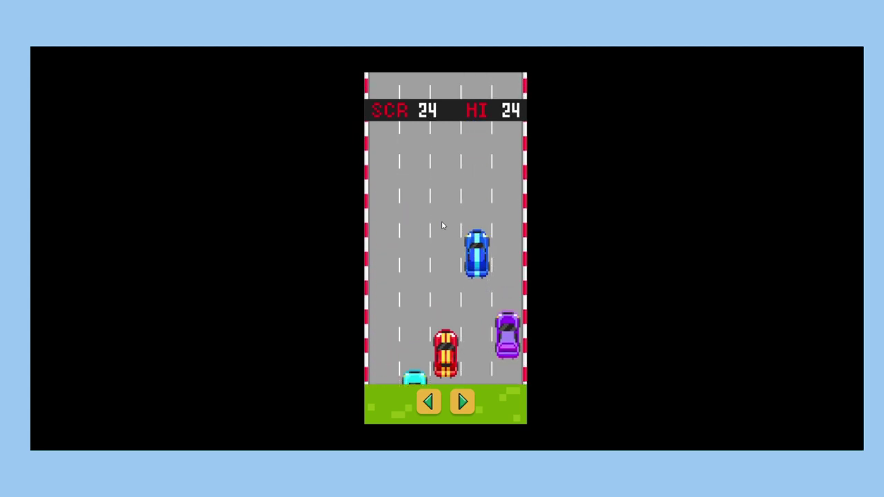
key(Right)
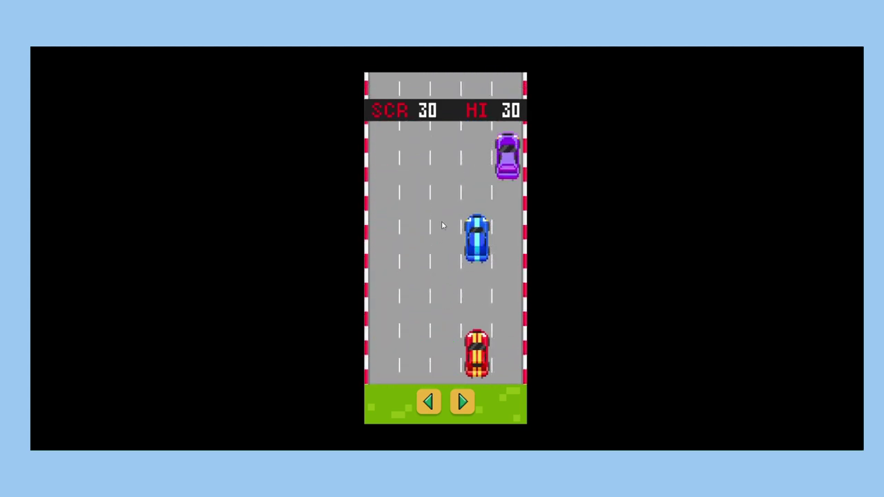
key(Left)
key(Right)
key(Right)
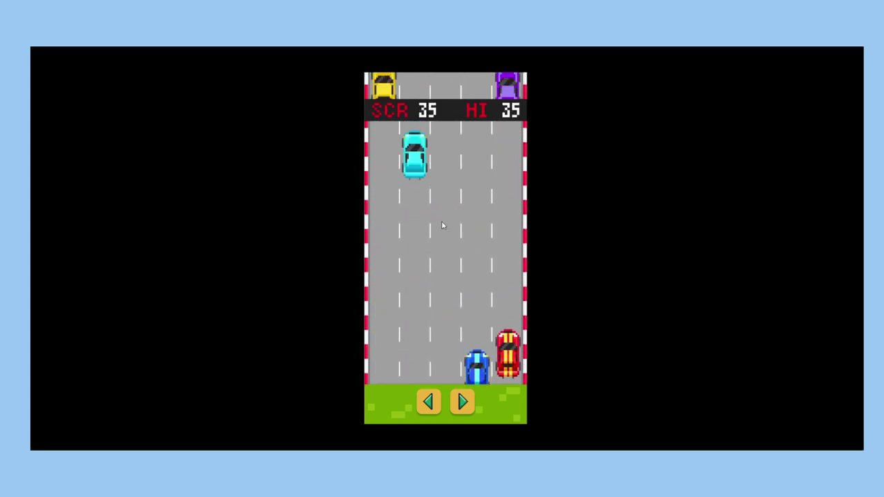
key(Left)
key(Left)
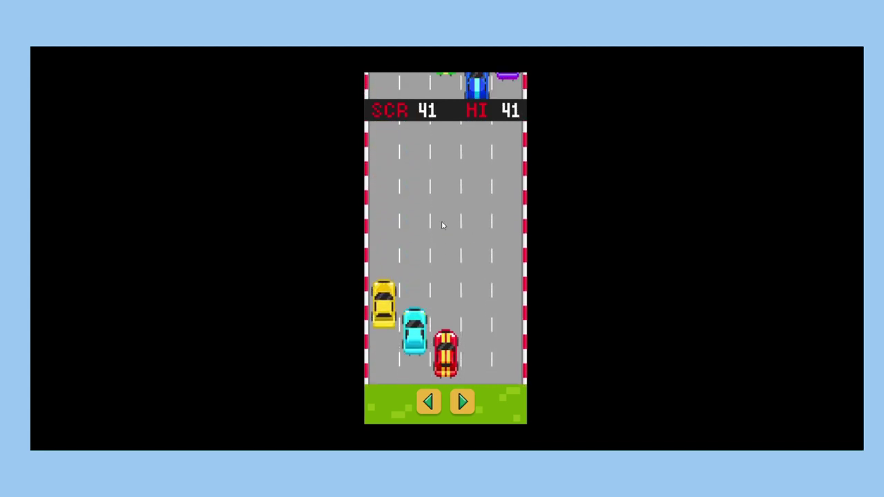
key(Left)
key(Right)
key(Left)
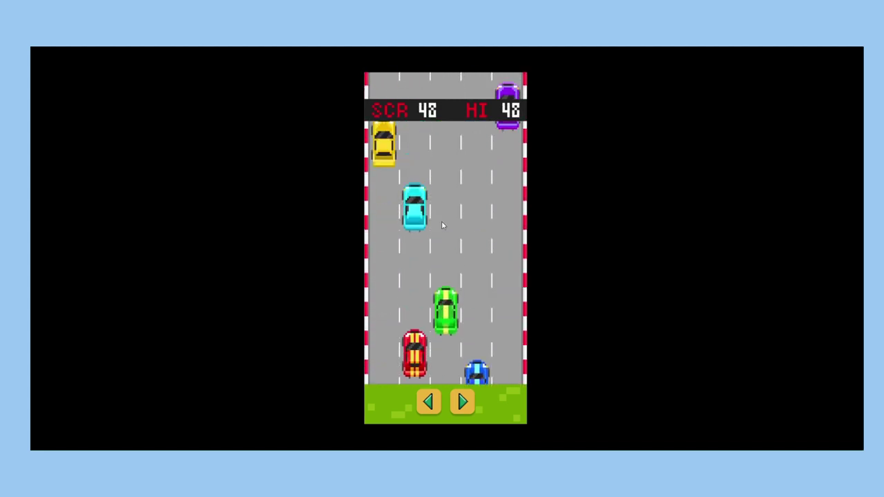
key(Left)
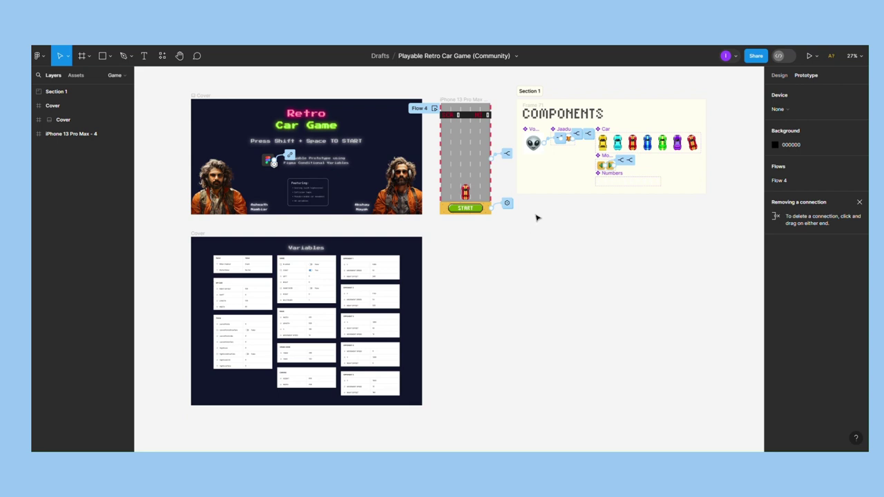
Zoom the car game canvas out to about 48% to show Cover frames, Variables board and Components.
ctrl+scroll(683, 109, up, 5)
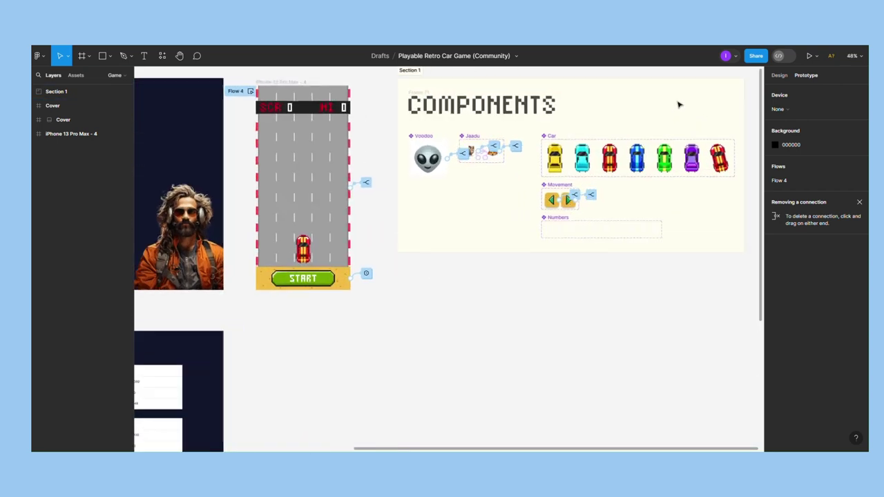
ctrl+scroll(679, 105, up, 3)
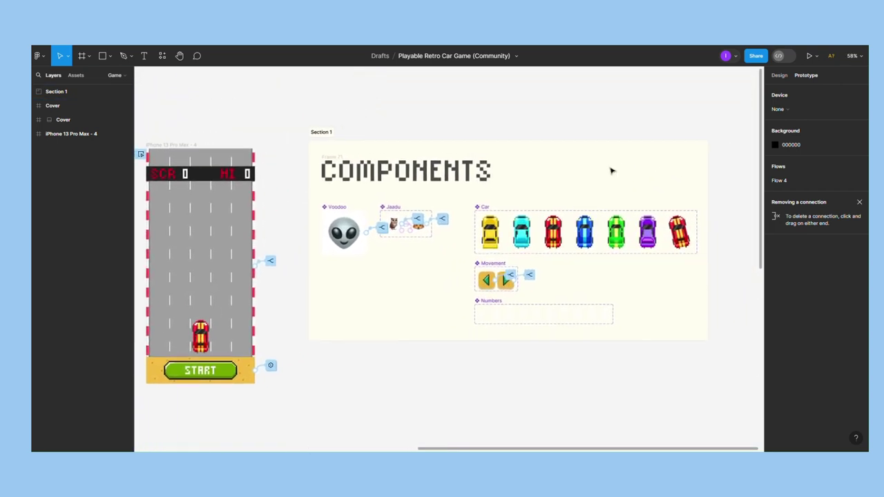
click(429, 330)
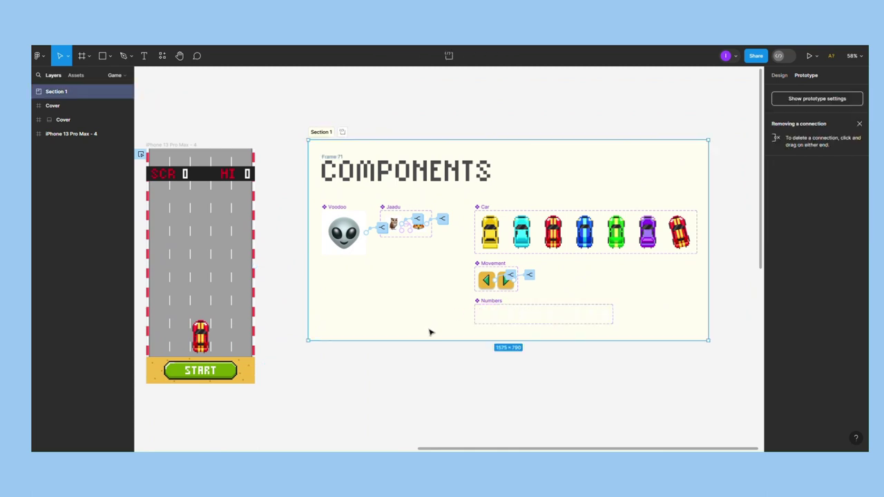
click(448, 365)
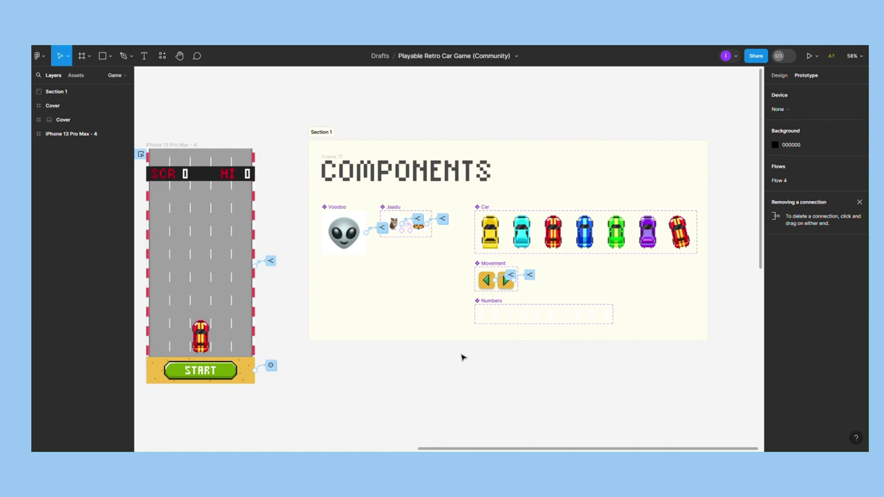
ctrl+scroll(463, 358, down, 2)
scroll(553, 267, left, 5)
scroll(552, 267, down, 4)
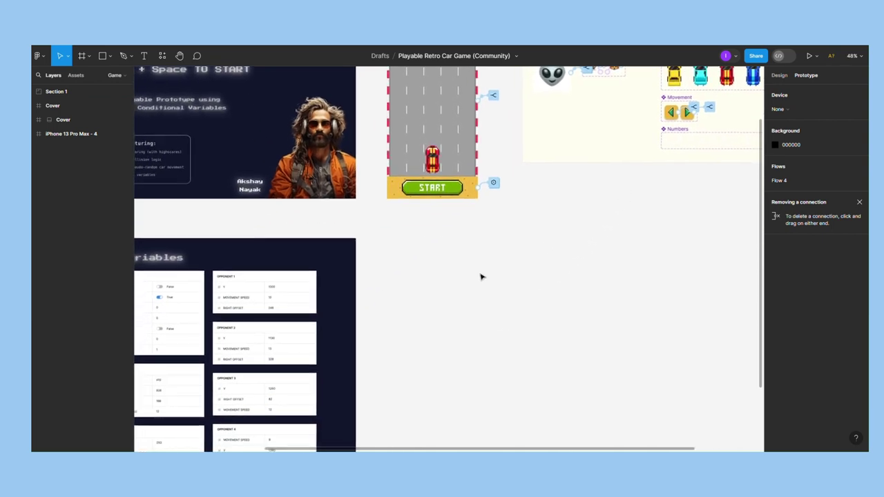
Zoom into the Variables board to inspect the car, road and opponent value tables.
scroll(663, 191, down, 3)
ctrl+scroll(497, 193, up, 3)
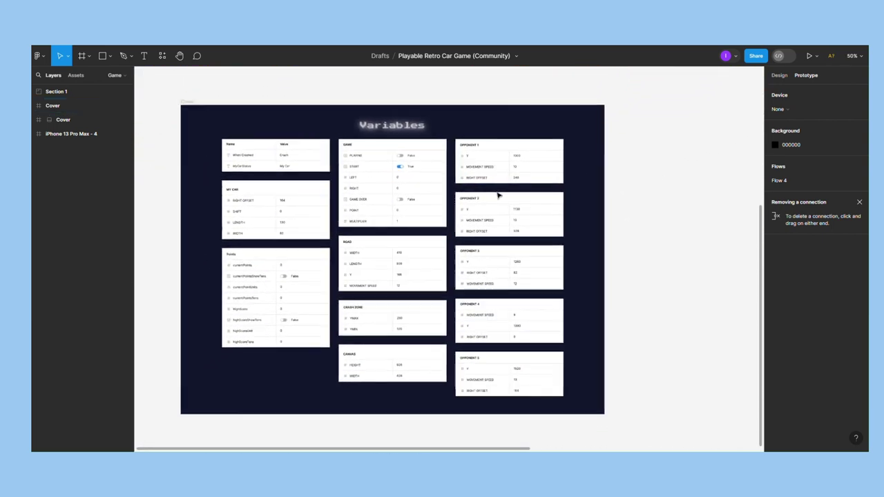
scroll(605, 200, left, 2)
scroll(605, 199, down, 1)
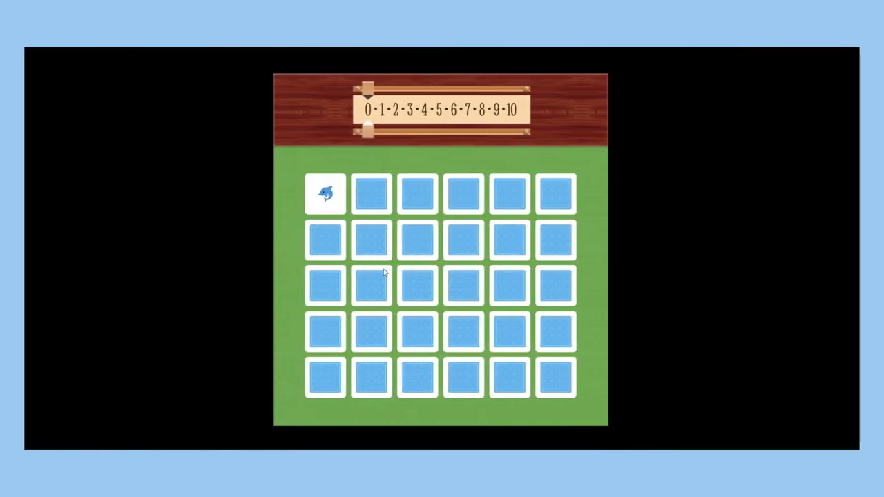
Flip cards around the grid until the two dolphin cards are matched.
click(414, 285)
click(417, 213)
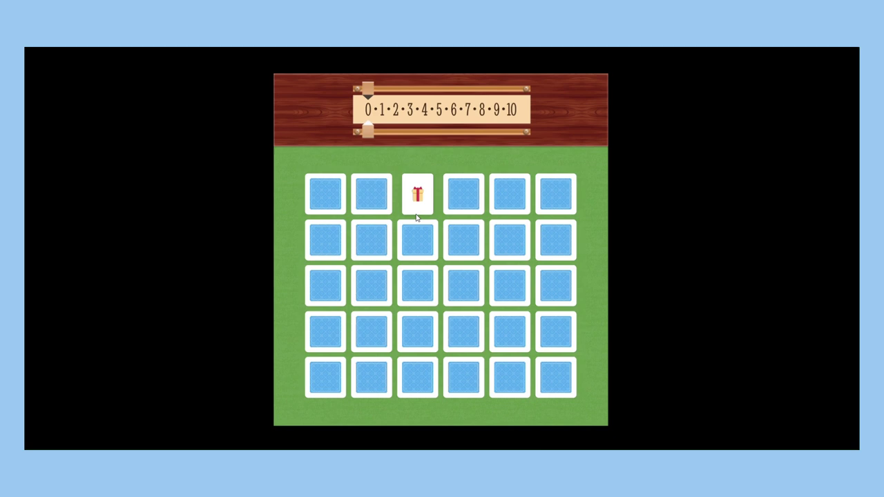
click(417, 326)
click(459, 243)
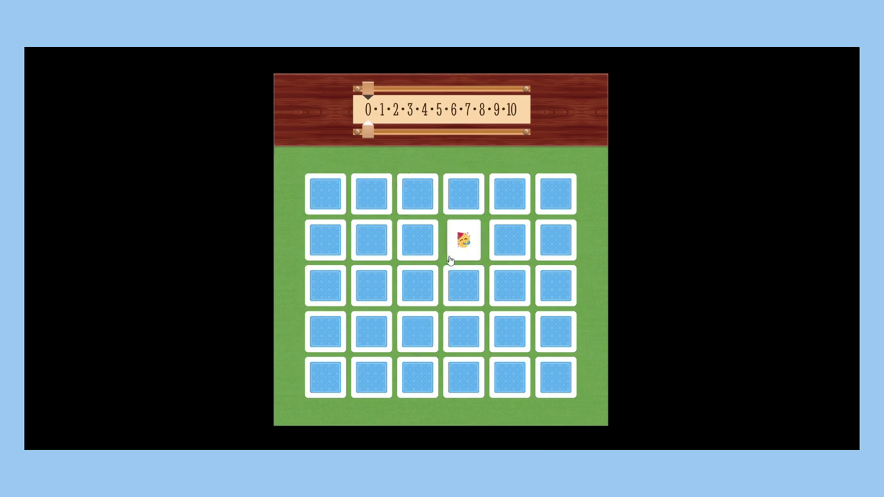
click(468, 297)
click(364, 239)
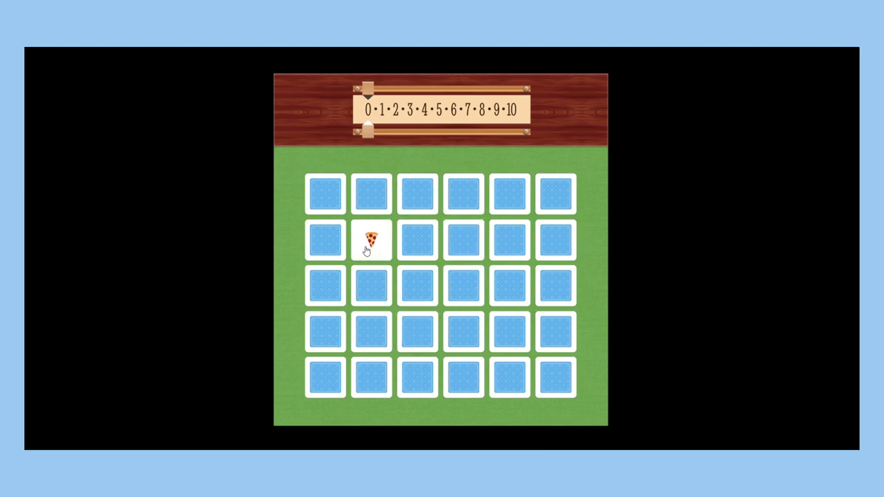
click(332, 256)
click(335, 197)
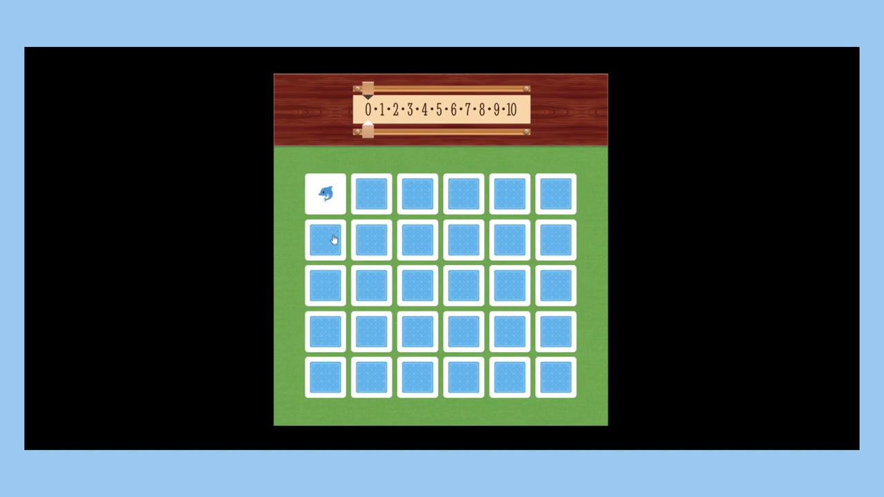
click(336, 241)
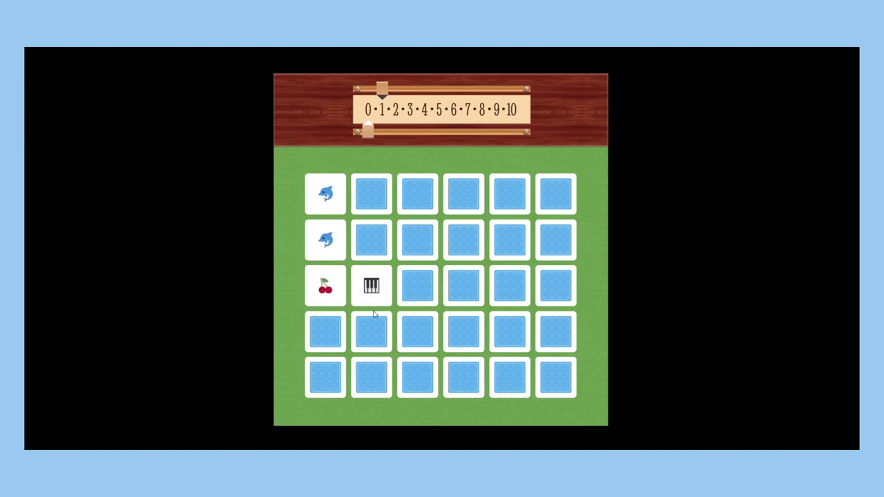
Match the two cherry cards, then hunt for and match the two lions.
click(338, 332)
click(326, 285)
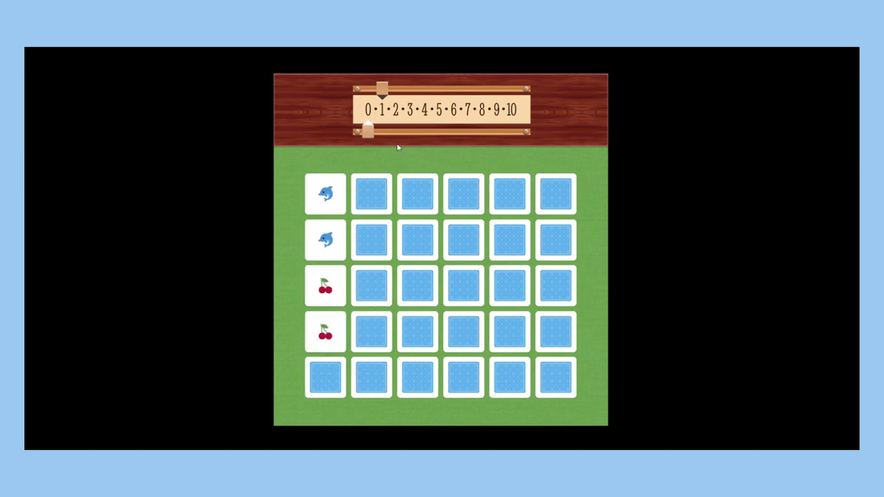
click(401, 334)
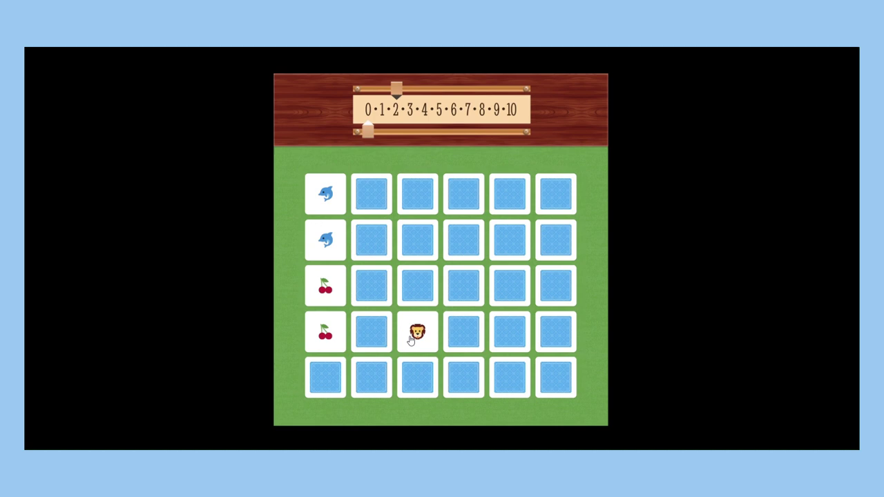
click(417, 282)
click(418, 238)
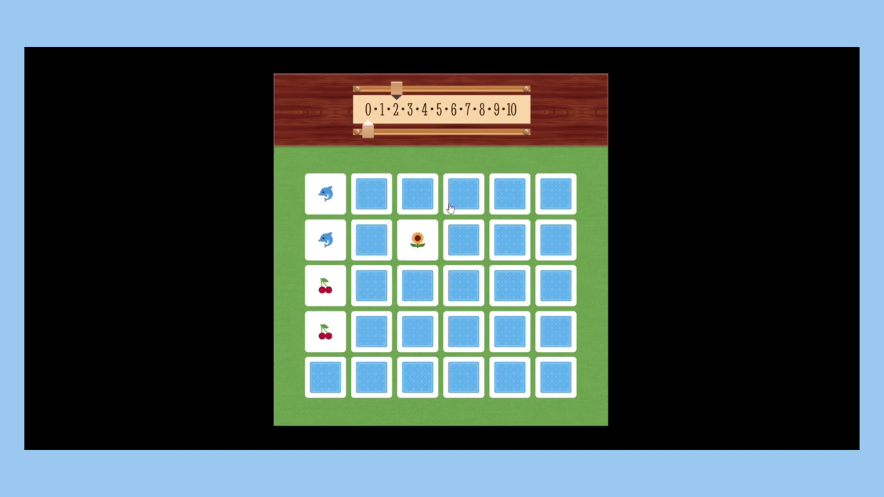
click(419, 197)
click(458, 239)
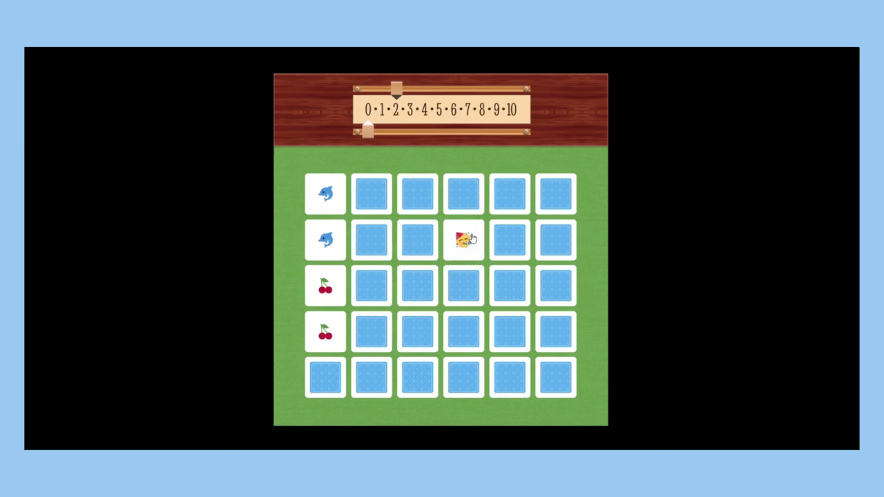
click(467, 199)
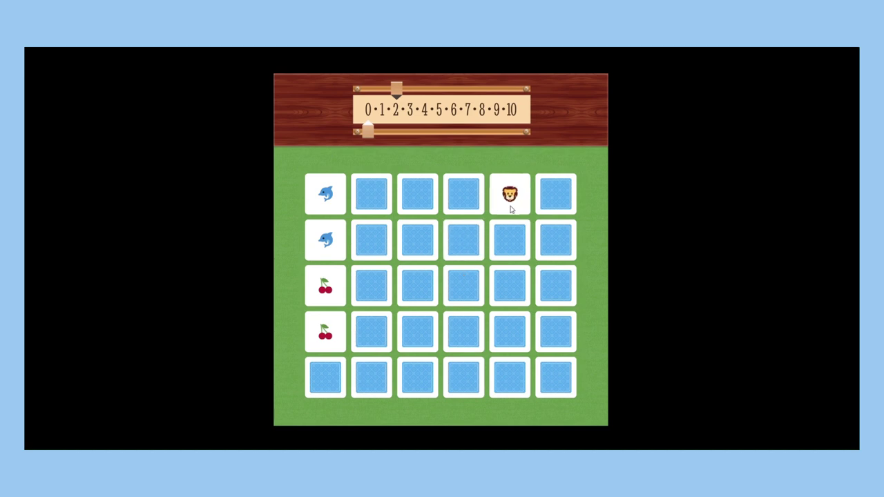
click(436, 301)
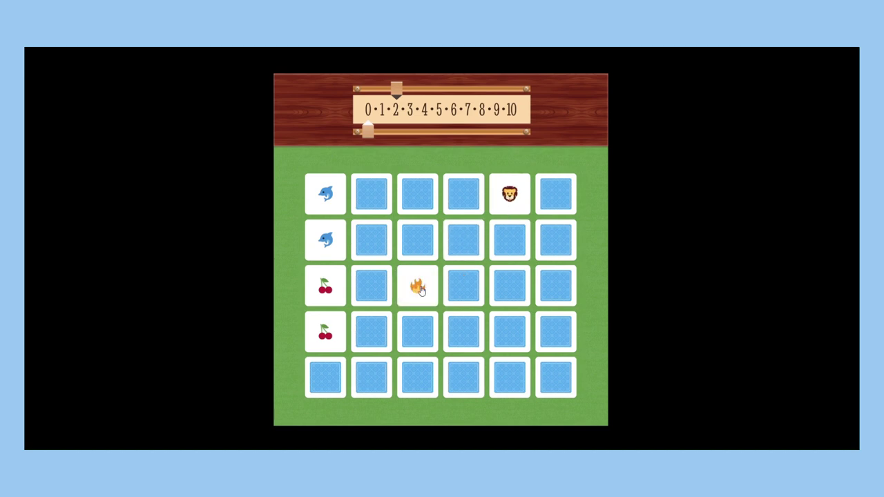
click(421, 318)
click(511, 200)
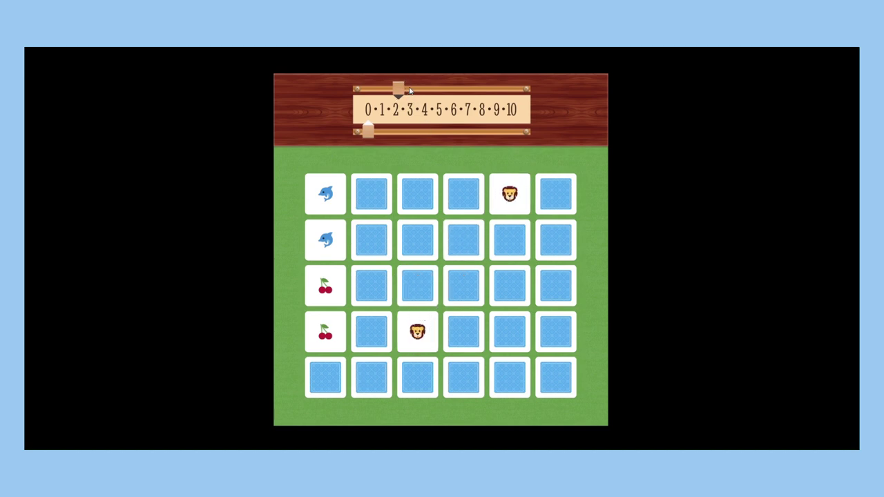
Turn over umbrella, piano, crazy face and fire cards until the two fires match.
click(447, 286)
click(509, 286)
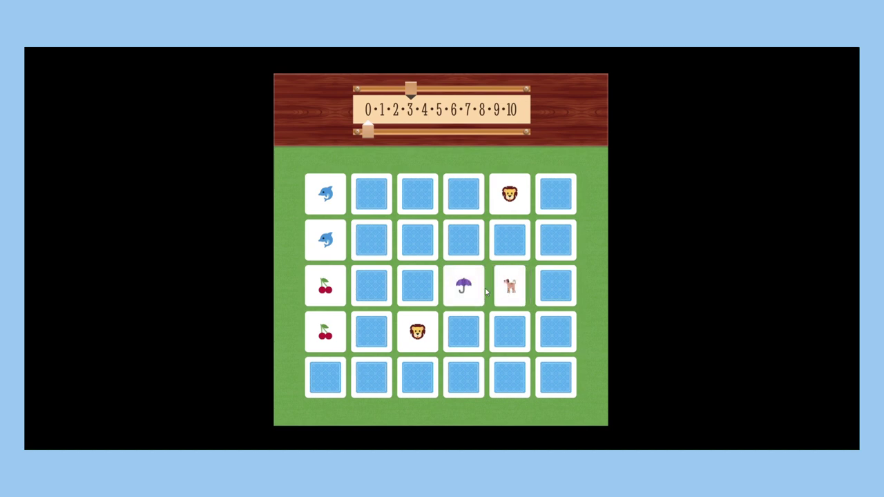
click(510, 244)
click(474, 247)
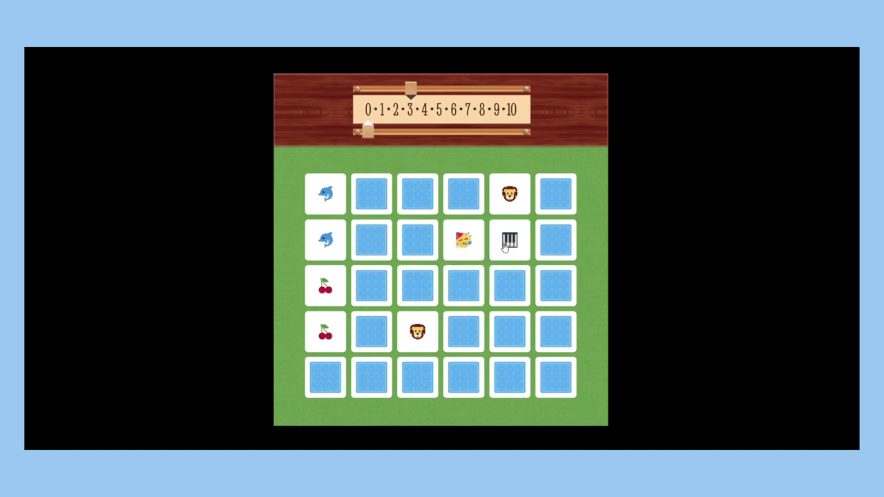
click(469, 197)
click(423, 199)
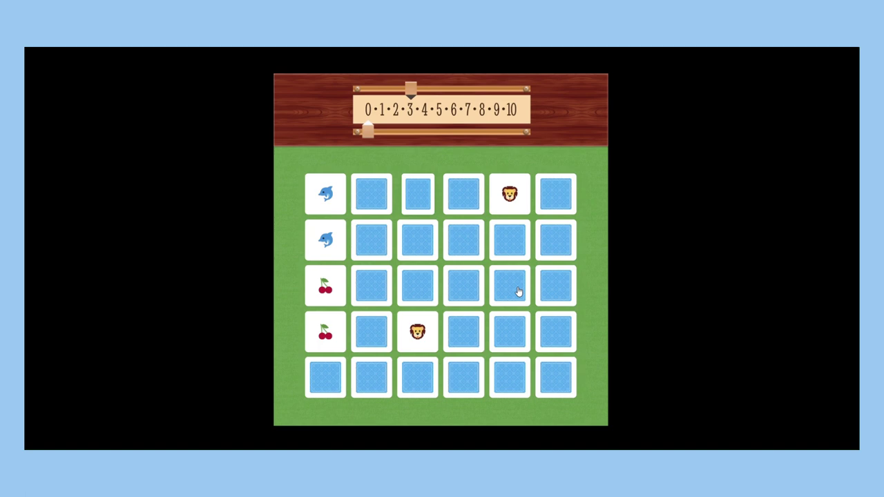
click(475, 330)
click(492, 336)
click(427, 295)
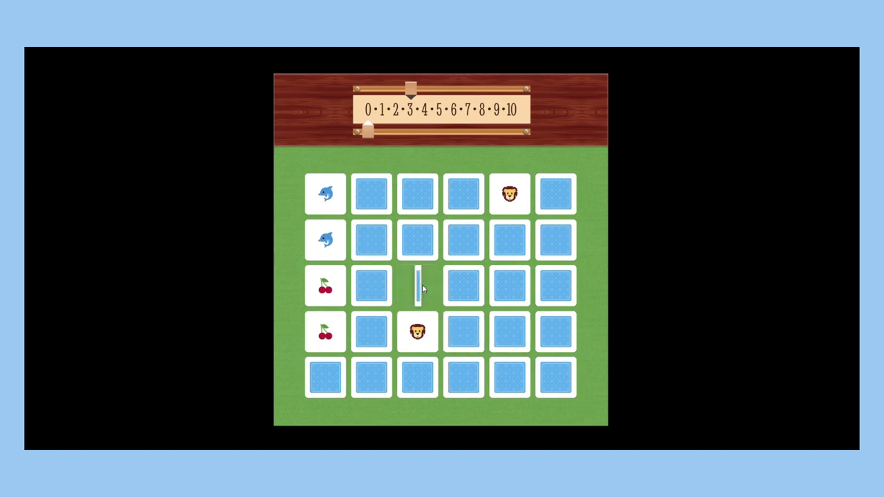
click(452, 321)
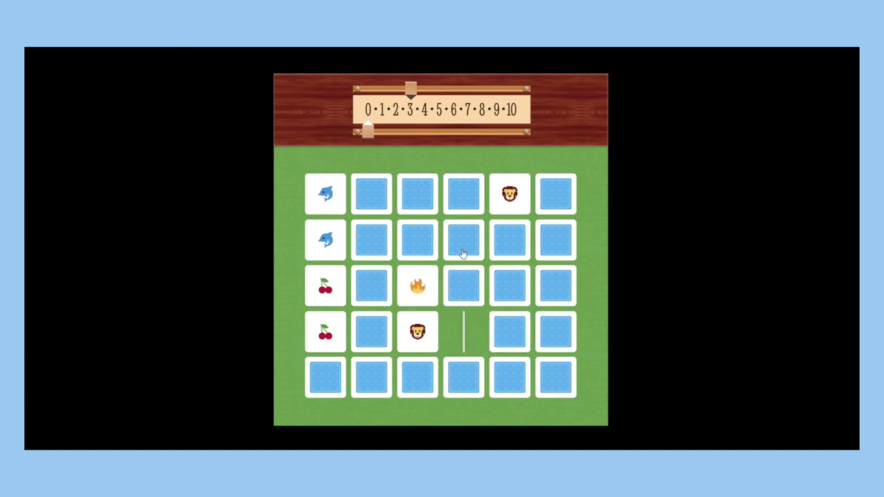
Match the top hats, party faces and umbrellas to finish the board.
click(422, 372)
click(374, 384)
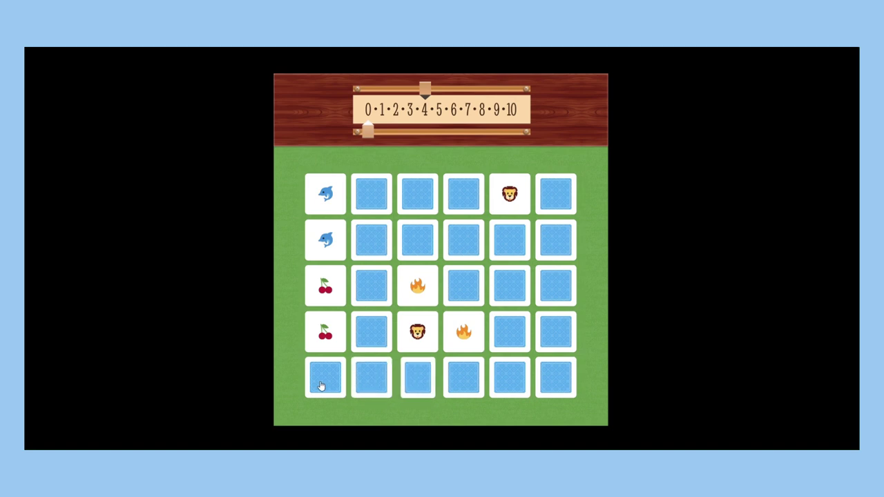
click(320, 386)
click(385, 388)
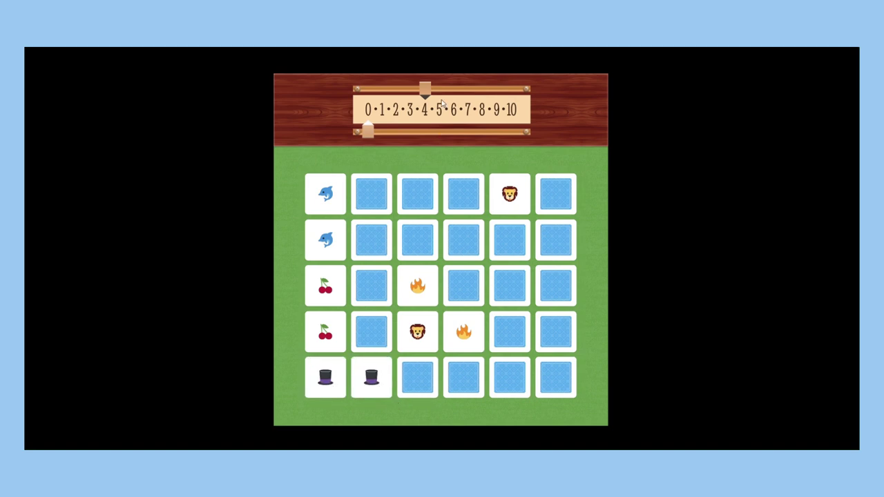
click(553, 384)
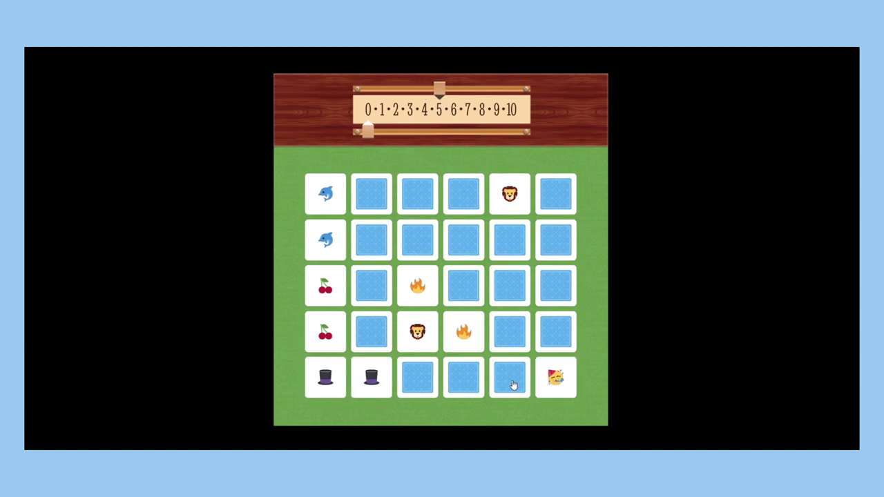
click(513, 385)
click(456, 231)
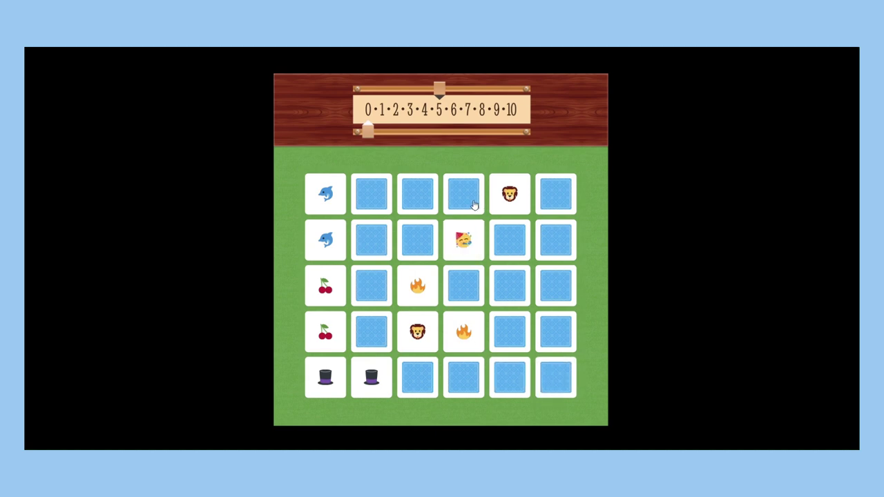
click(544, 368)
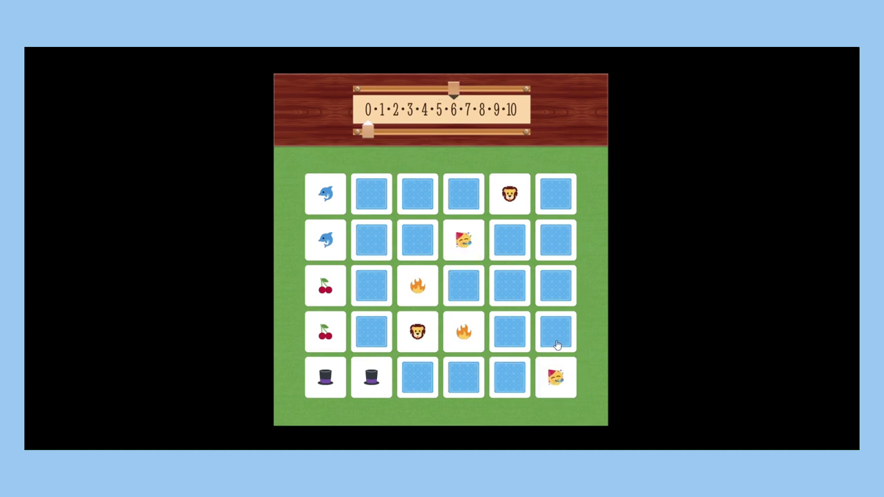
click(557, 343)
click(469, 300)
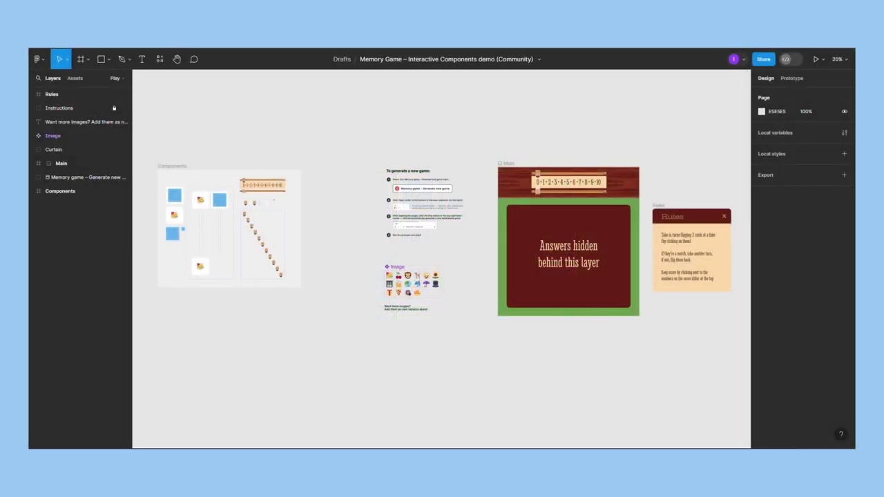
Read the new-game instructions with nothing selected, then pan down to the emoji image variant grid.
scroll(643, 298, up, 2)
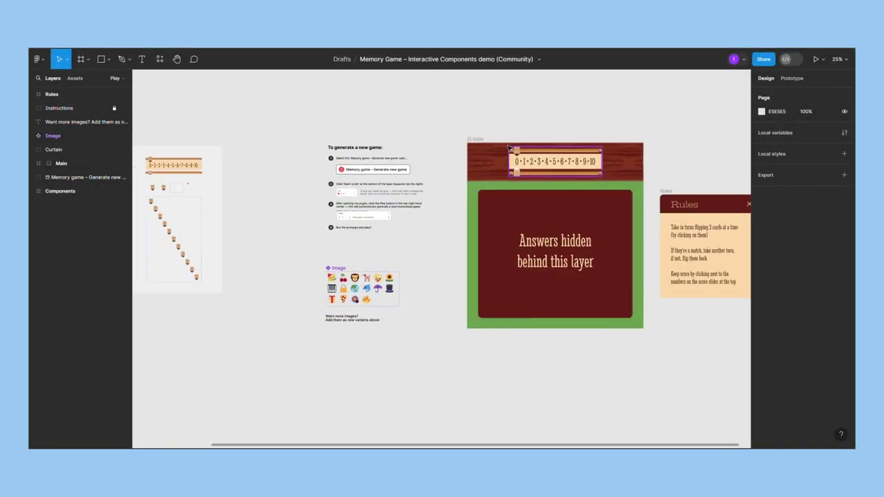
click(564, 143)
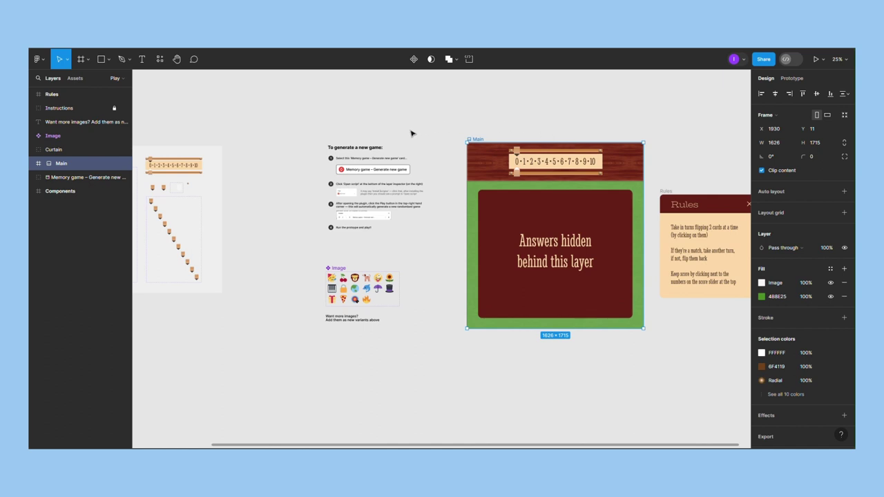
scroll(345, 166, up, 5)
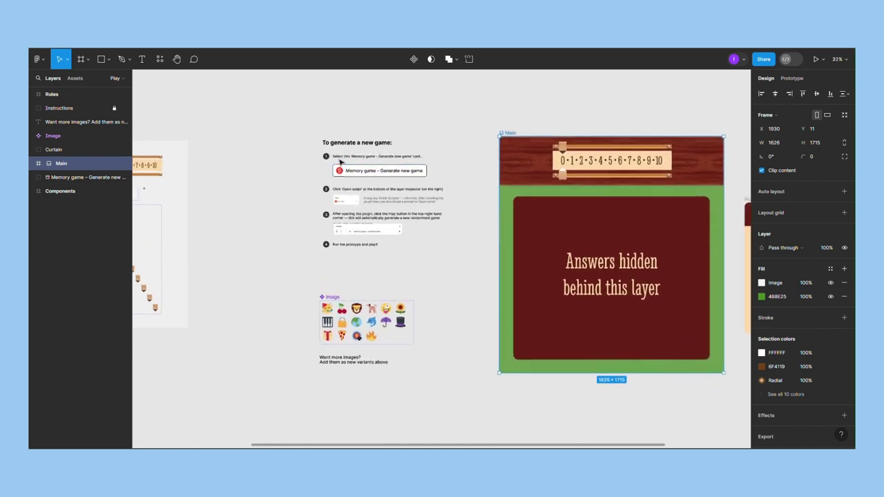
click(594, 167)
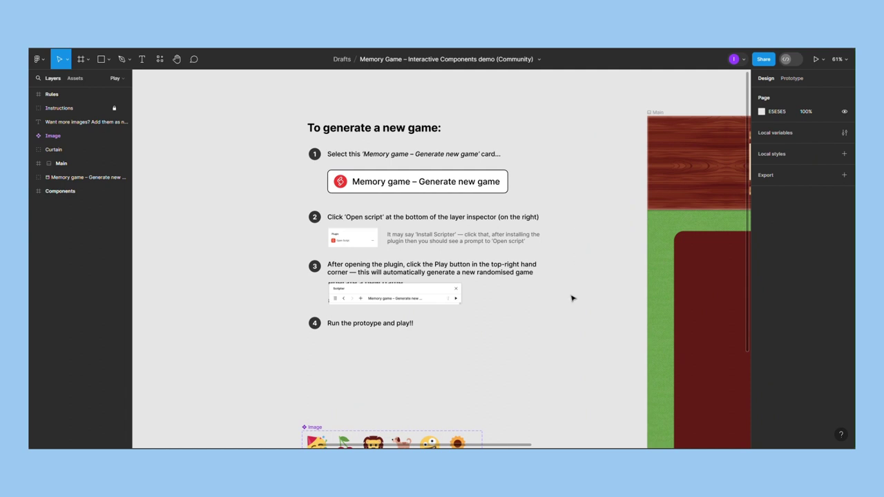
drag(571, 382, 611, 172)
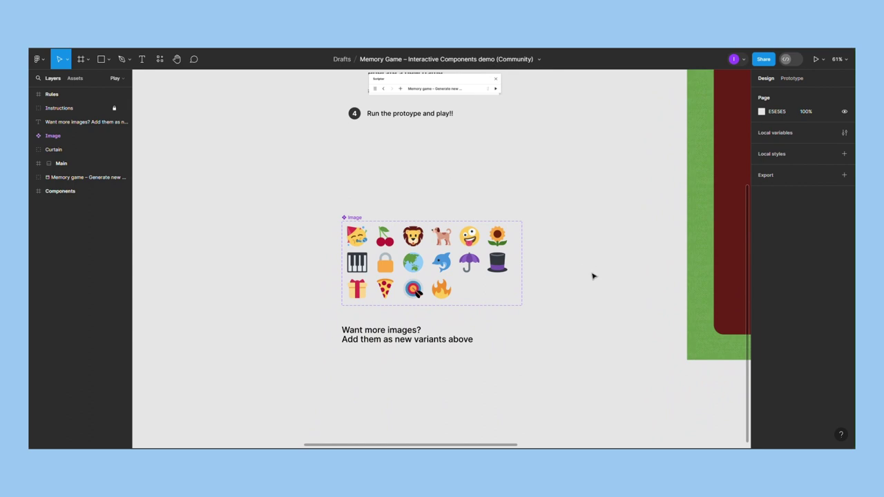
scroll(593, 276, down, 5)
Show the Components frame's After delay prototype links between card variants and score markers.
scroll(252, 126, up, 6)
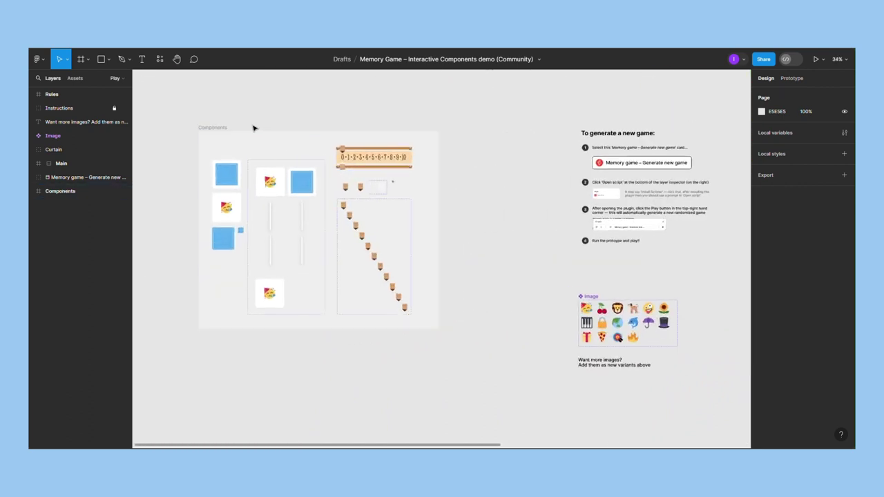
scroll(475, 172, down, 2)
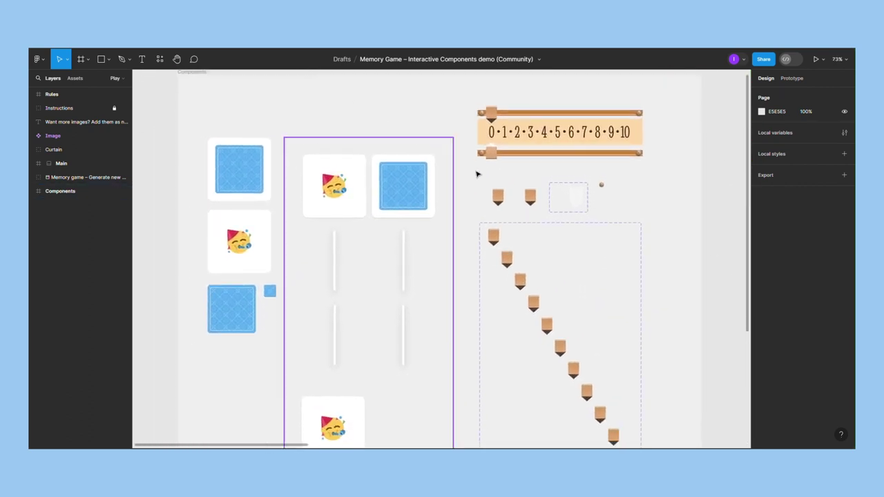
scroll(467, 169, down, 1)
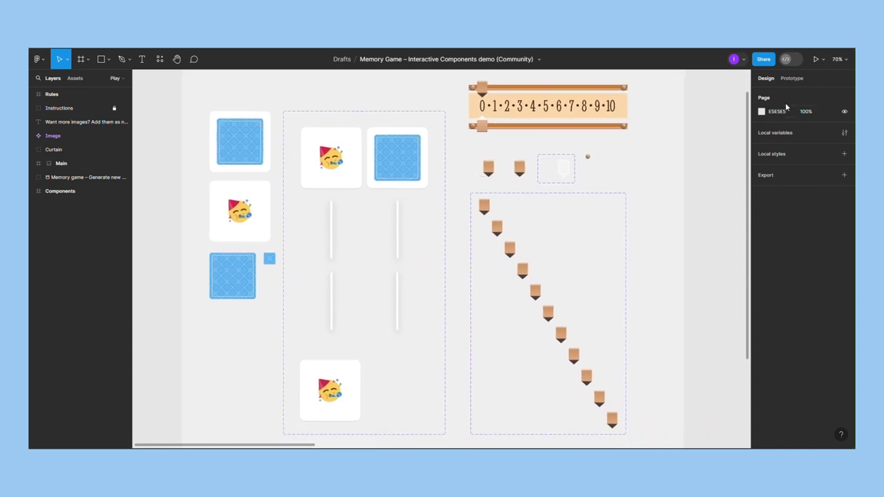
click(790, 78)
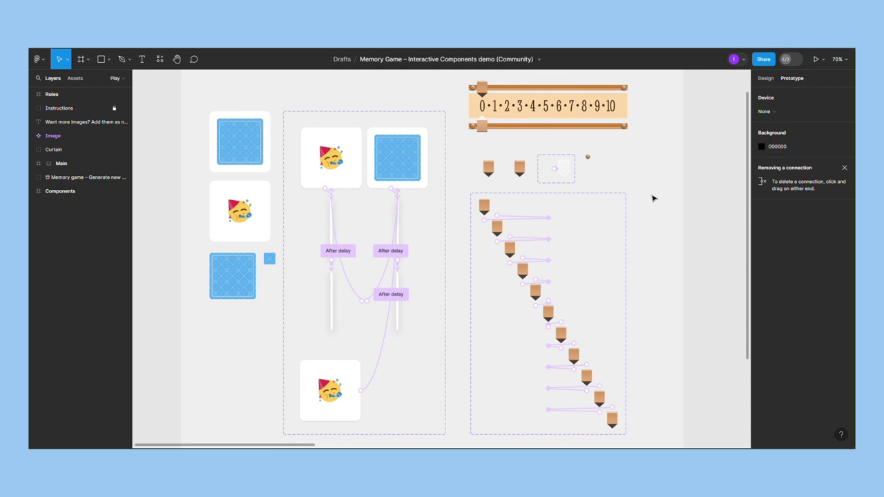
scroll(616, 246, down, 2)
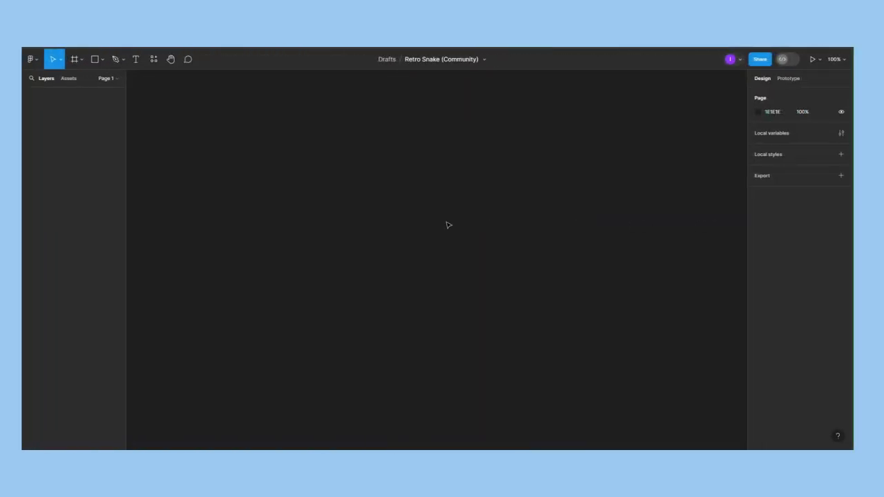
Search the plugins for 'Snake' and run Retro Snake from its details page.
right_click(444, 222)
mouse_move(491, 303)
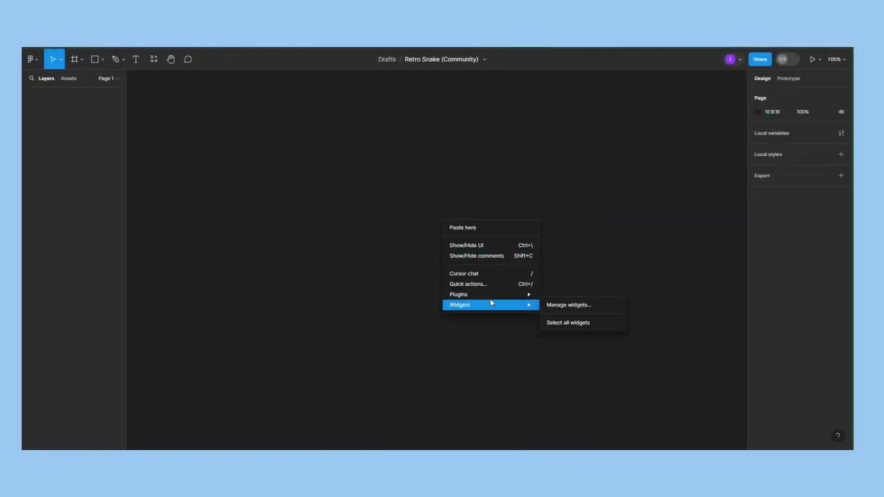
click(581, 383)
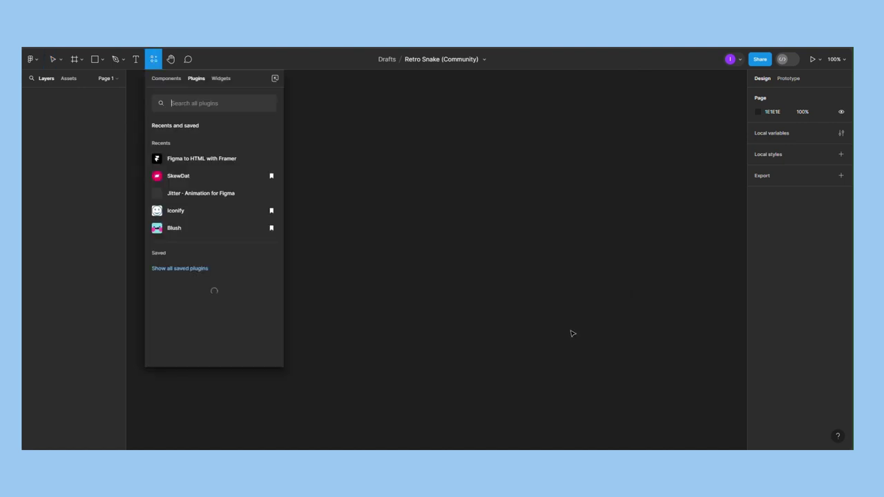
text(Snake)
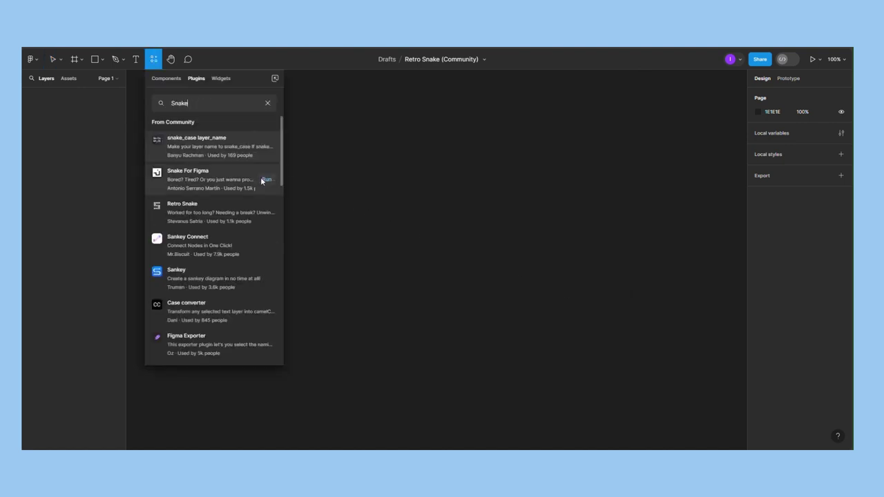
click(250, 211)
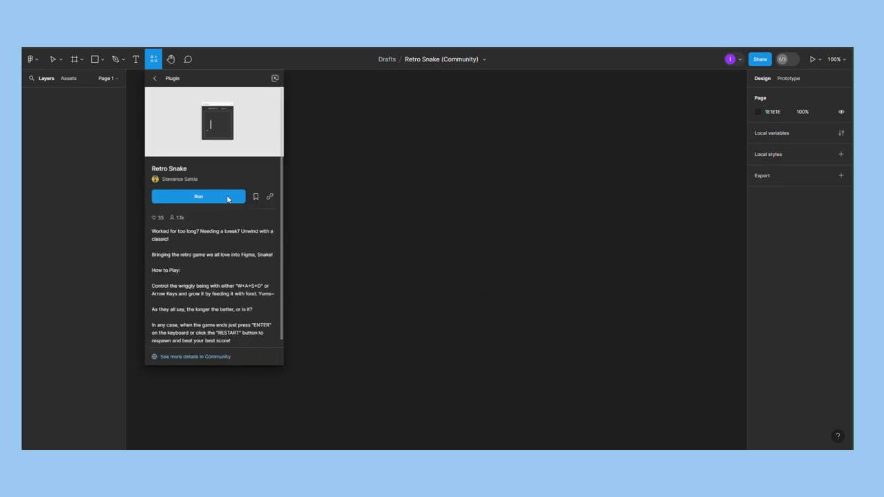
click(227, 198)
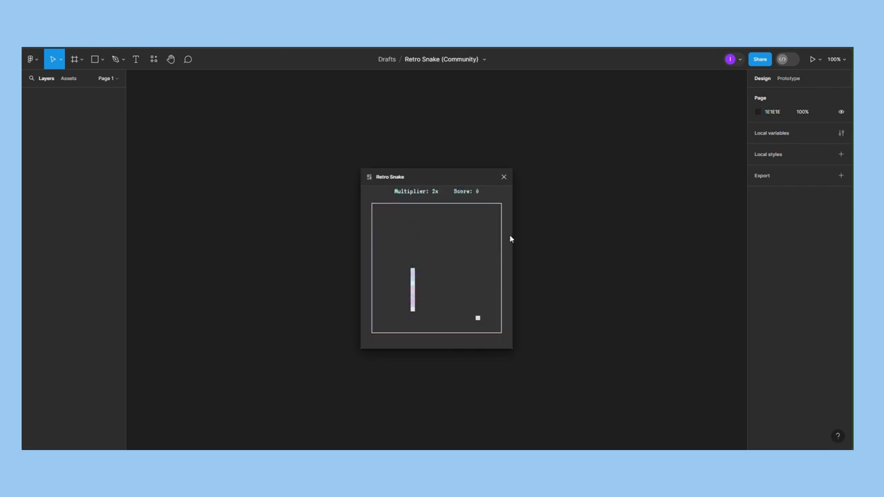
Steer the Retro Snake around the board with the arrow keys to eat the first pieces of food.
key(Right)
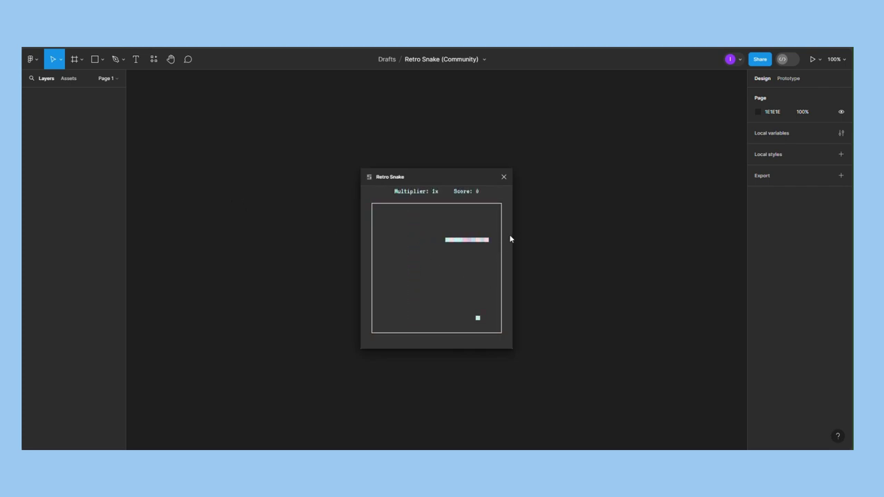
key(Down)
key(Left)
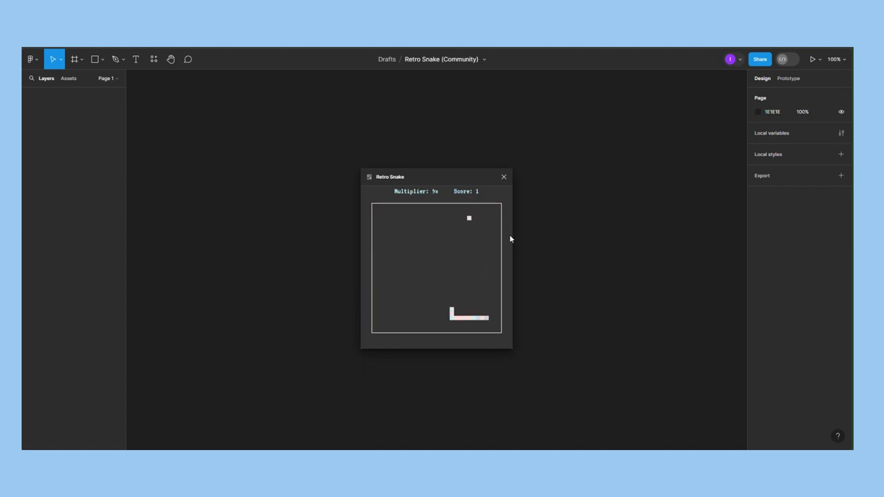
key(Up)
key(Right)
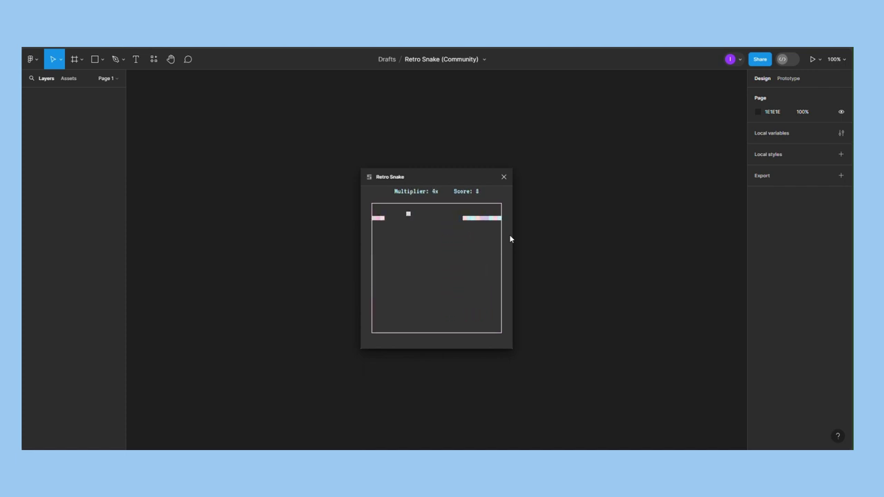
key(Up)
key(Left)
key(Up)
key(Right)
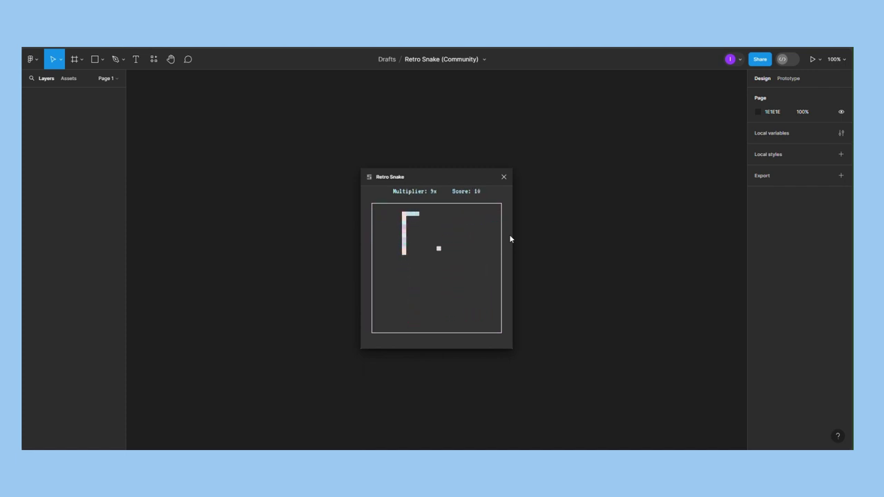
key(Down)
key(Left)
key(Up)
key(Right)
key(Down)
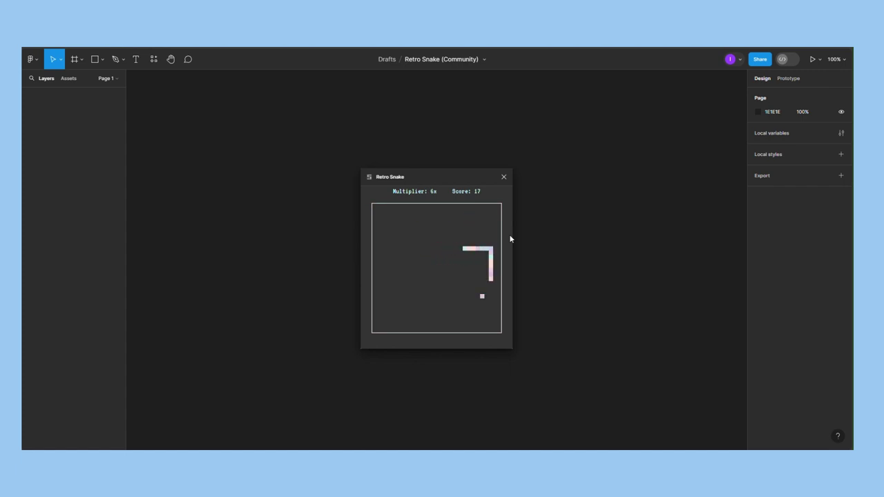
key(Left)
key(Up)
key(Right)
key(Down)
key(Left)
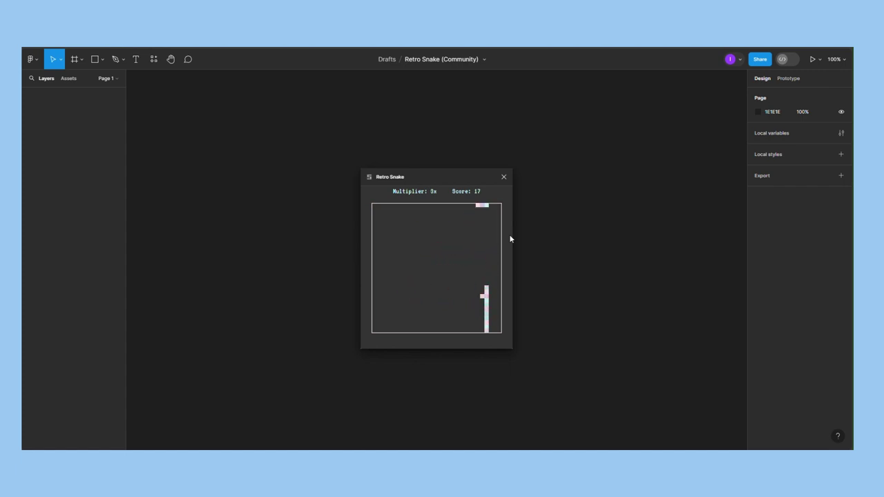
key(Down)
key(Right)
key(Down)
key(Left)
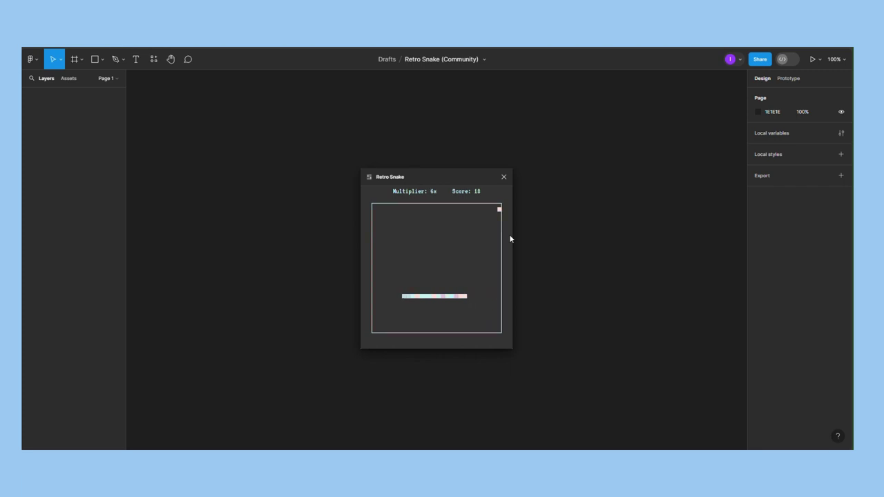
key(Up)
key(Right)
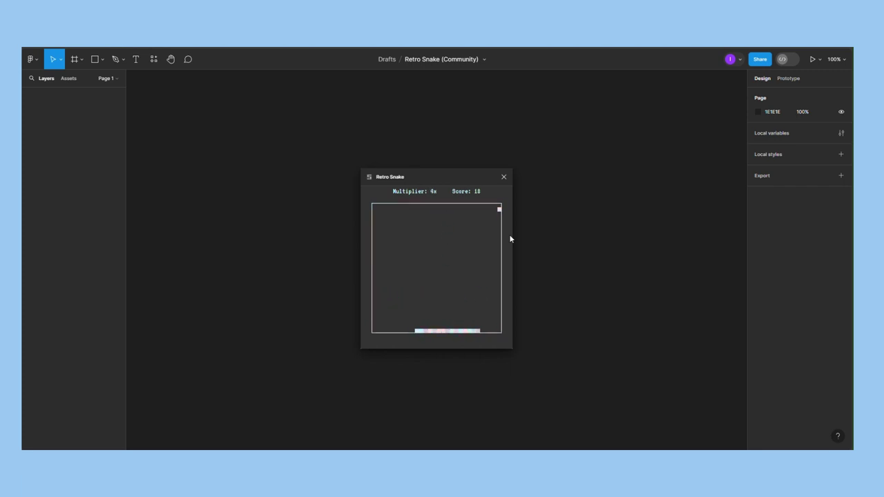
key(Up)
key(Right)
key(Up)
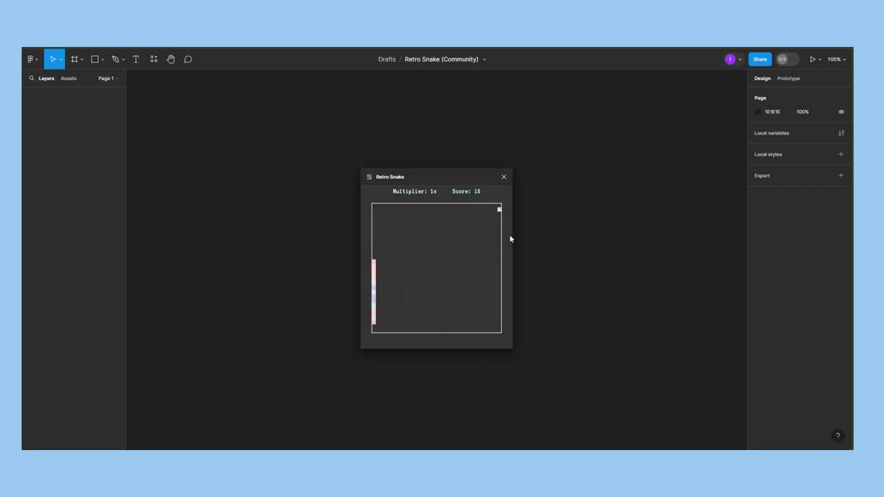
key(Right)
key(Down)
key(Left)
key(Up)
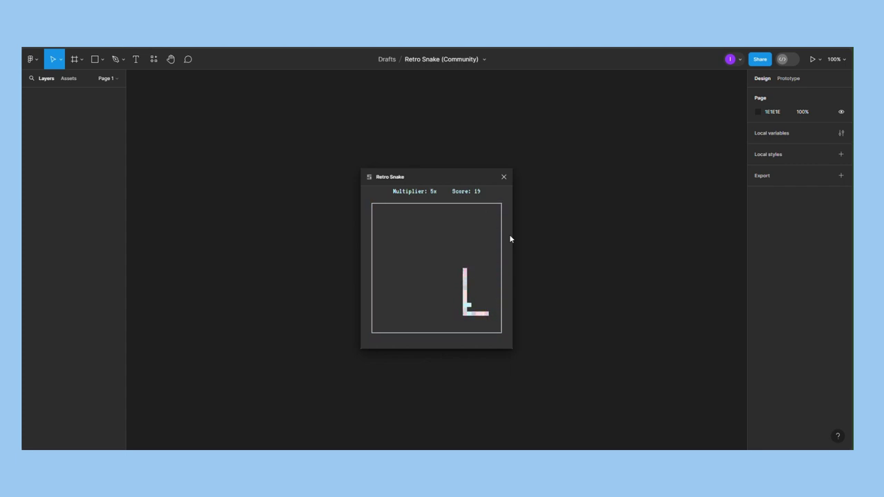
key(Right)
key(Down)
key(Left)
key(Up)
key(Right)
key(Down)
key(Right)
key(Up)
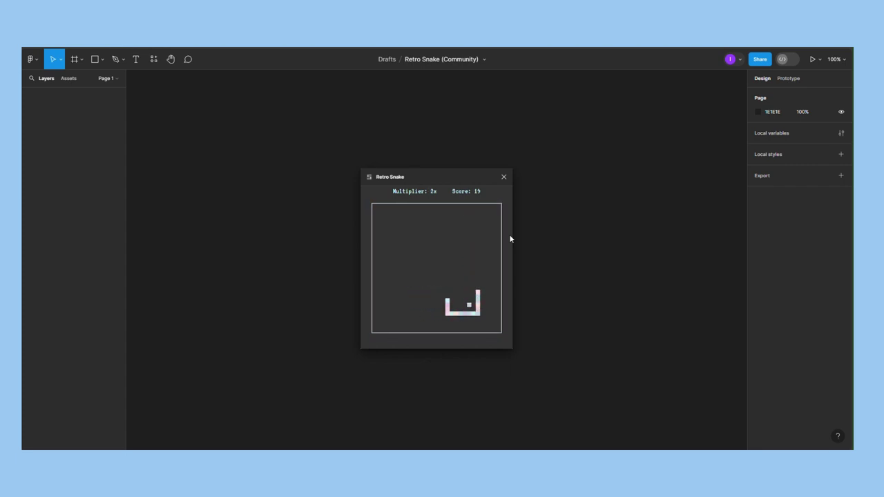
Keep weaving the snake along the board edges onto more food until the score reaches 40.
key(Left)
key(Down)
key(Right)
key(Up)
key(Left)
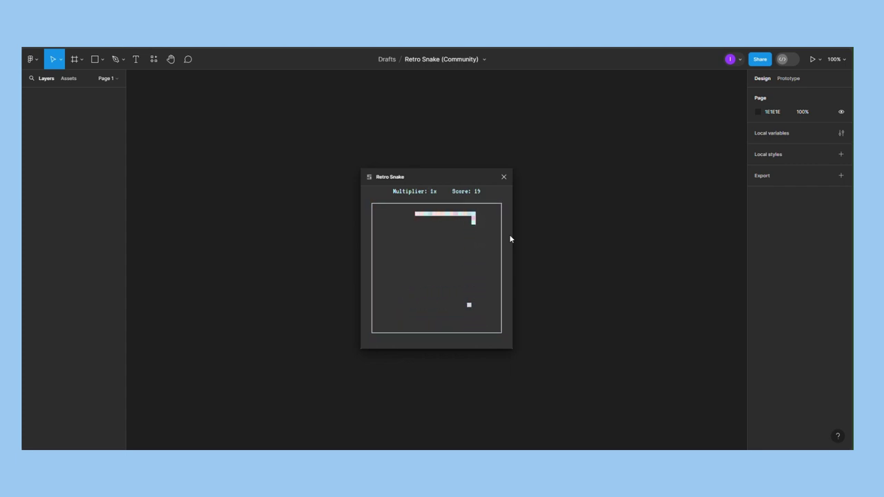
key(Down)
key(Right)
key(Up)
key(Left)
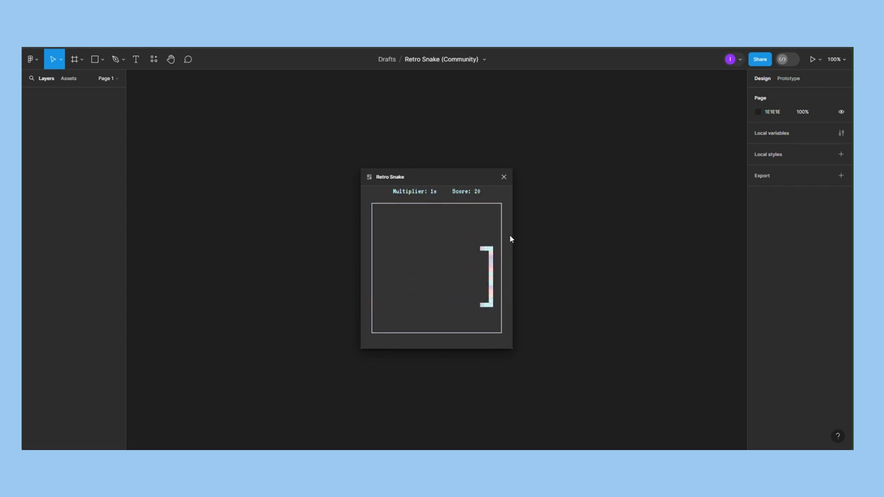
key(Up)
key(Right)
key(Down)
key(Left)
key(Up)
key(Right)
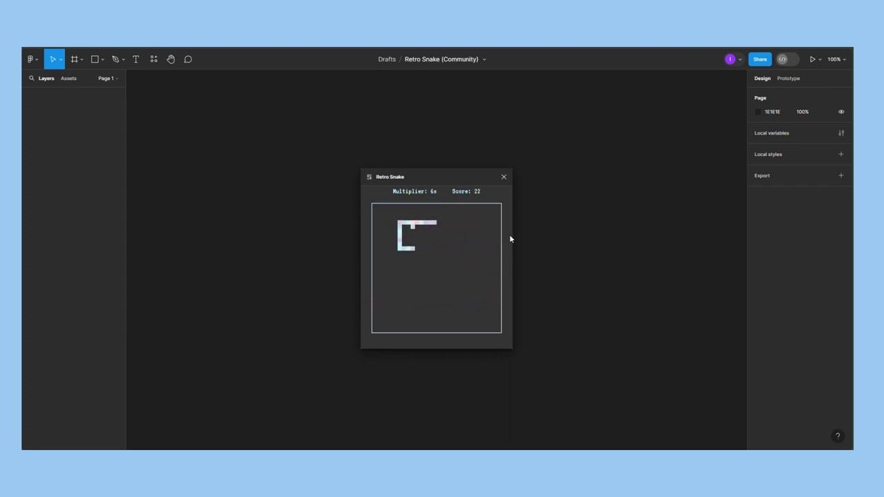
key(Down)
key(Left)
key(Up)
key(Right)
key(Down)
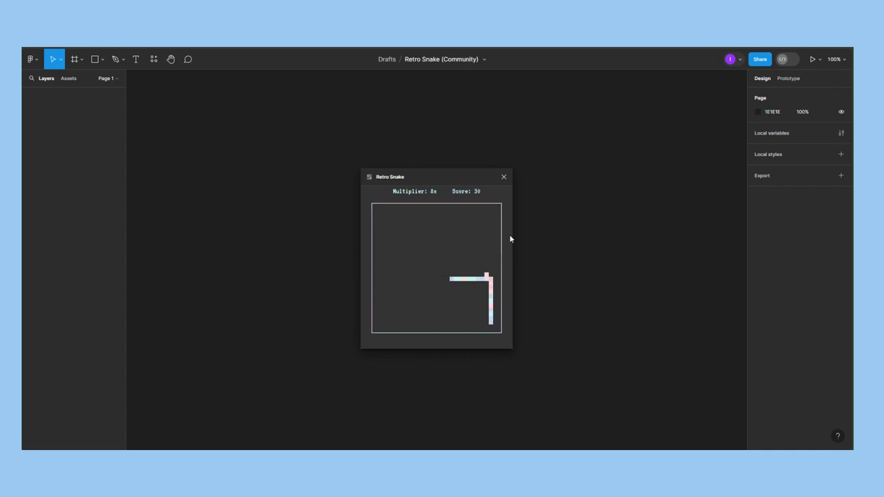
key(Left)
key(Up)
key(Left)
key(Up)
key(Right)
key(Up)
key(Left)
key(Down)
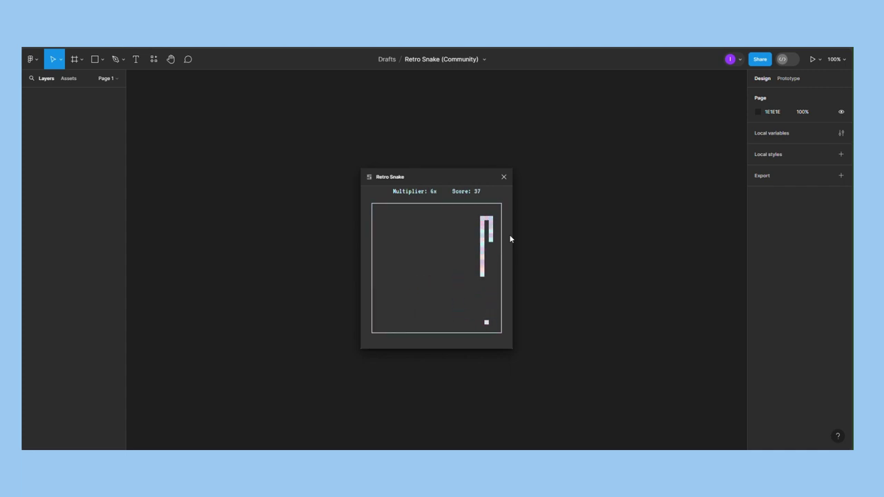
key(Right)
key(Down)
key(Left)
key(Down)
key(Right)
key(Down)
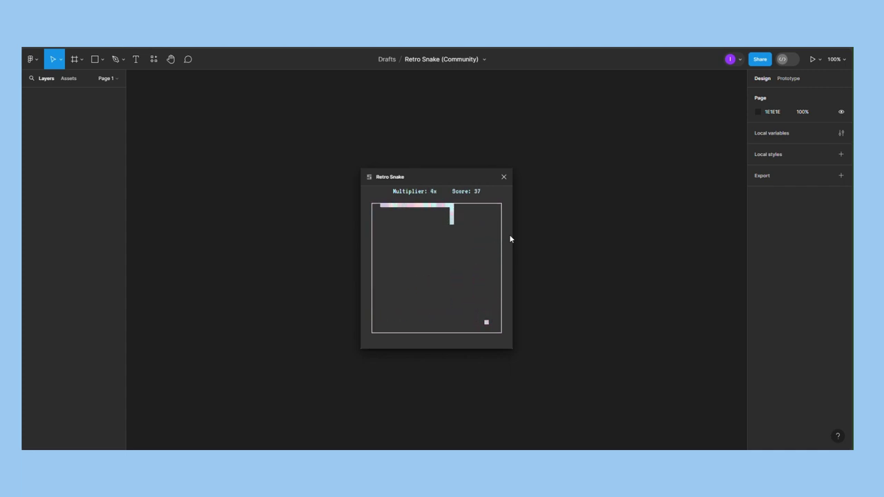
key(Right)
key(Up)
key(Left)
key(Down)
key(Right)
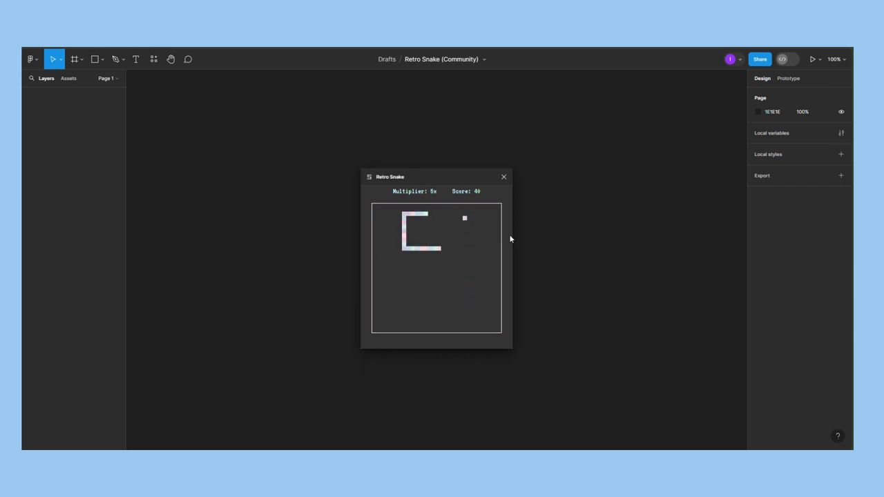
key(Up)
key(Right)
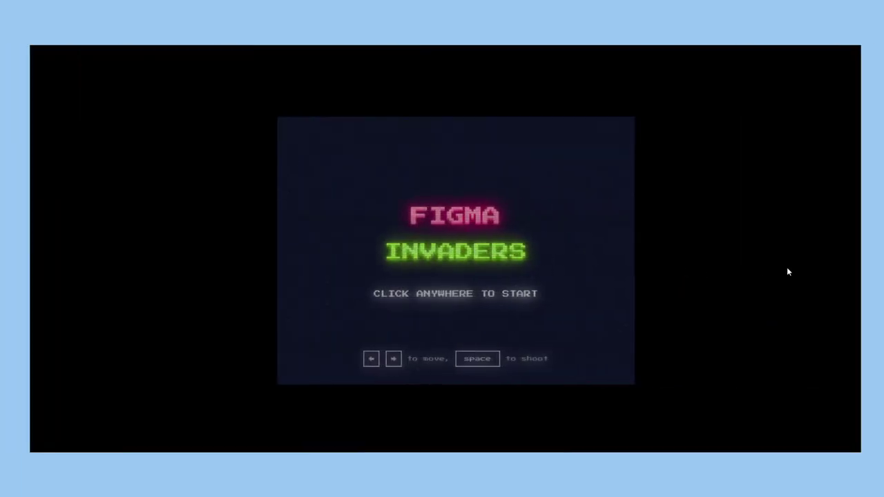
Start Figma Invaders and fire the first shots at the green aliens.
click(788, 272)
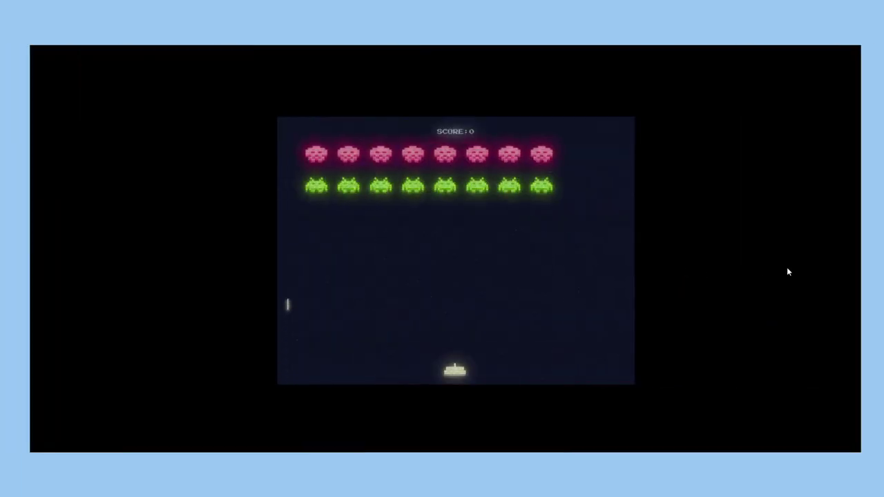
key(Right)
key(Left)
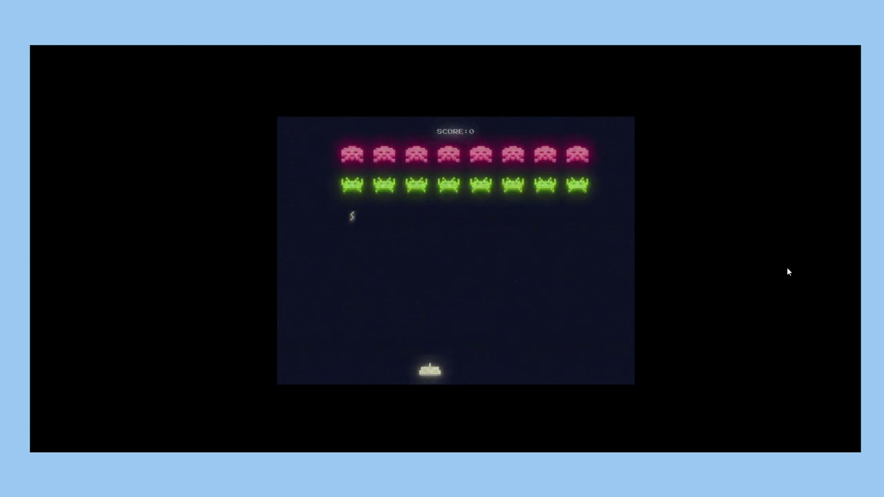
key(Right)
key(space)
key(Right)
key(Left)
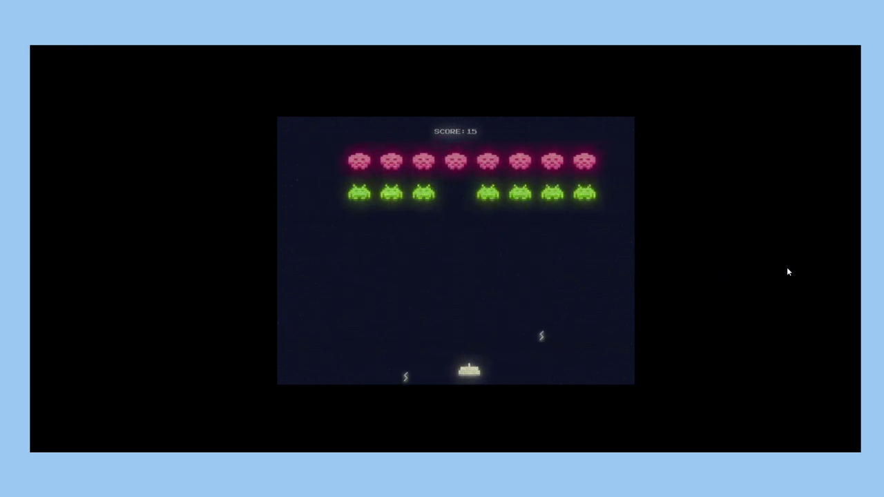
key(space)
key(Left)
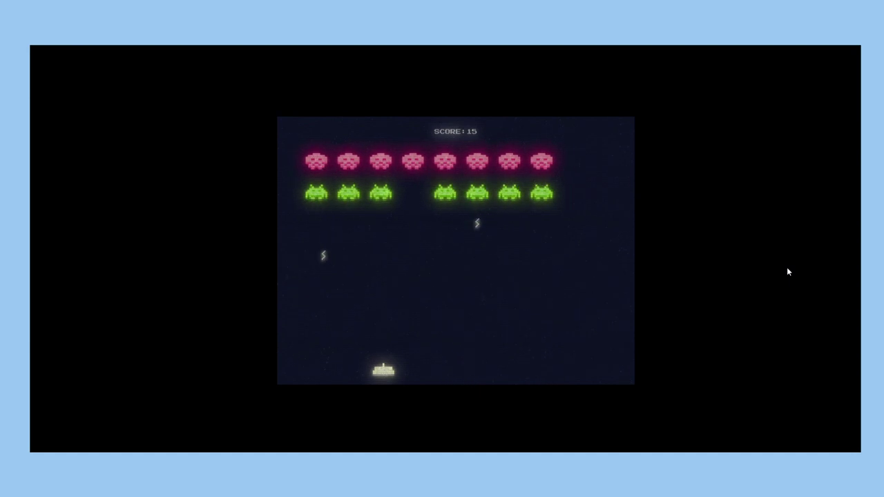
key(space)
Keep moving the ship and shooting pink and green aliens until the score reaches 120.
key(Right)
key(Right)
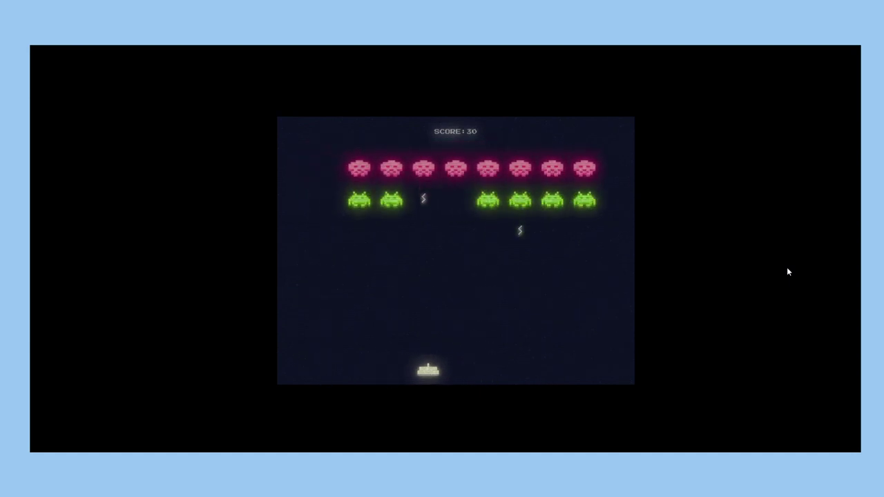
key(space)
key(Right)
key(space)
key(Left)
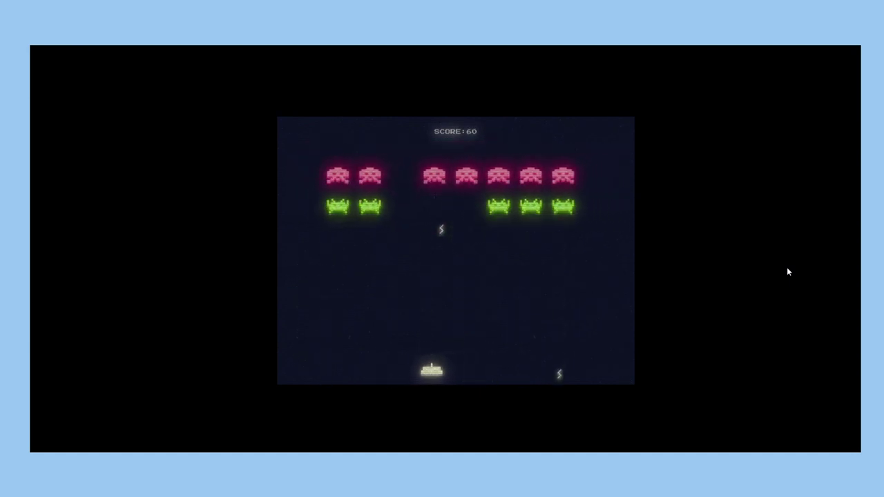
key(Right)
key(Right)
key(space)
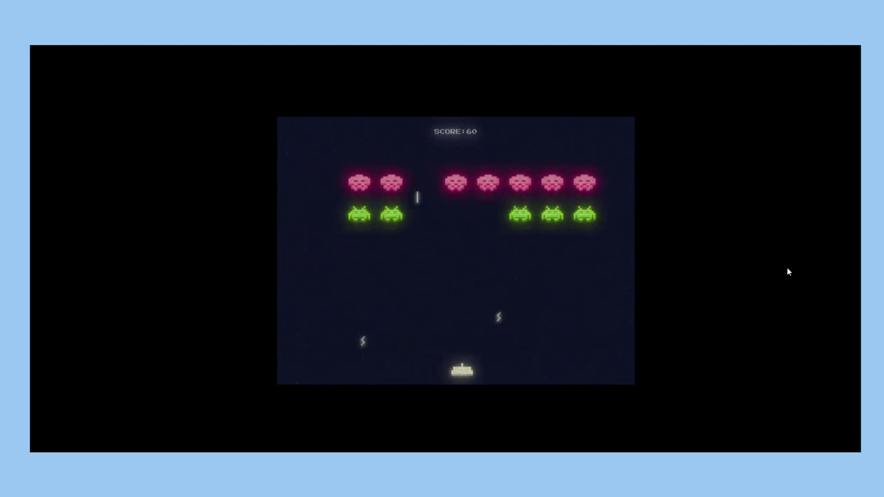
key(Left)
key(Right)
key(space)
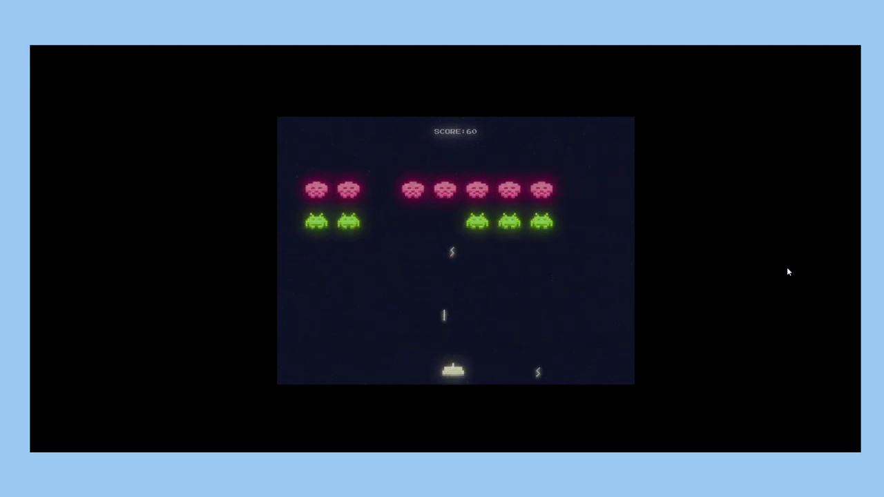
key(space)
key(Right)
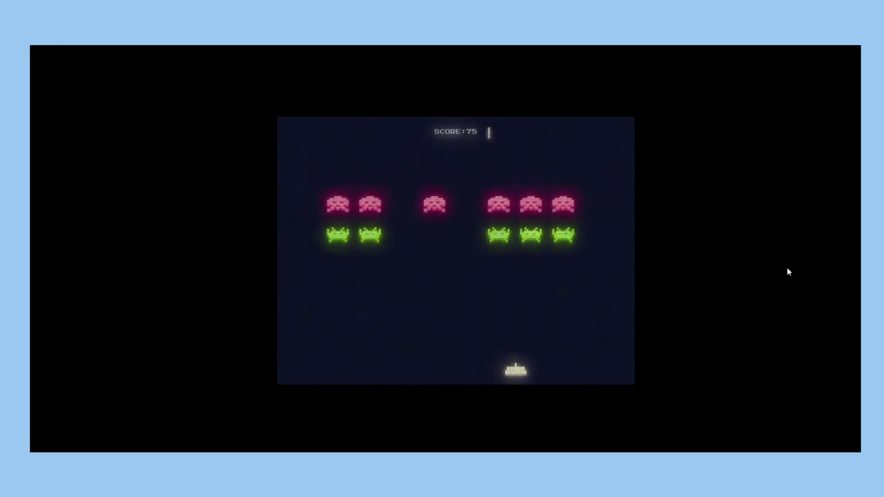
key(Left)
key(space)
key(Right)
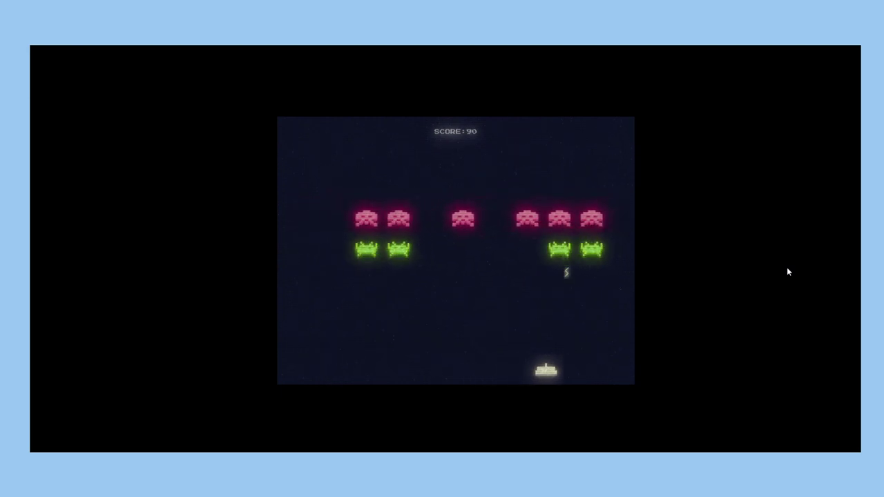
key(space)
key(Left)
key(space)
key(Left)
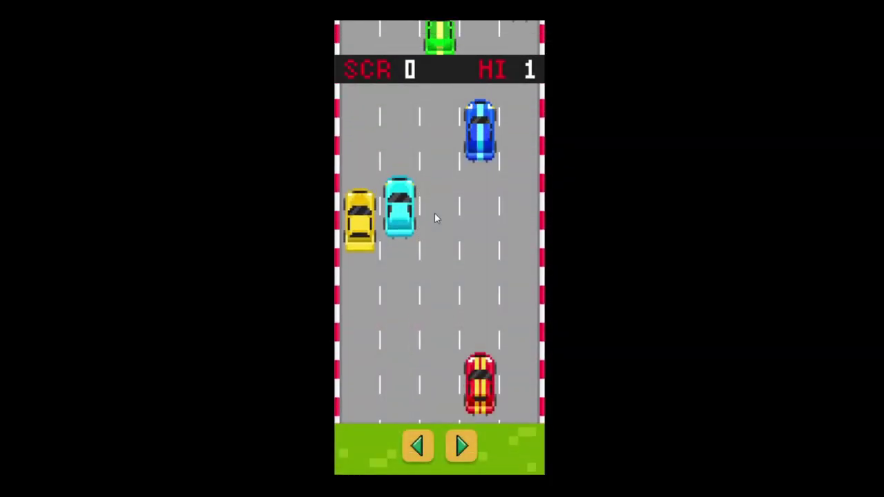
Switch the red car between lanes to dodge oncoming traffic and reach a score of 9.
key(Right)
key(Left)
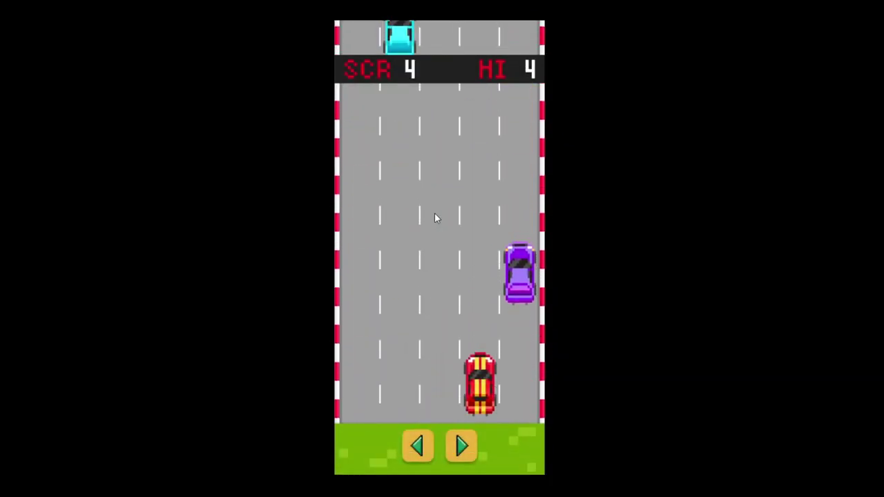
key(Right)
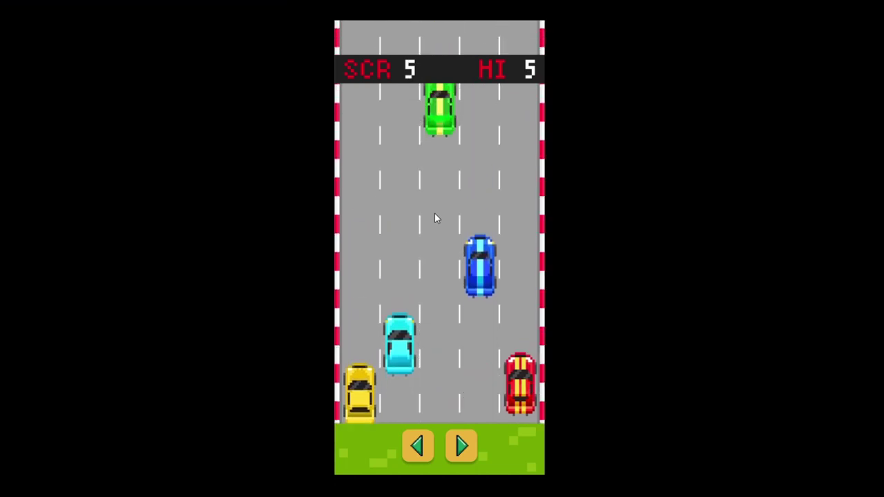
key(Left)
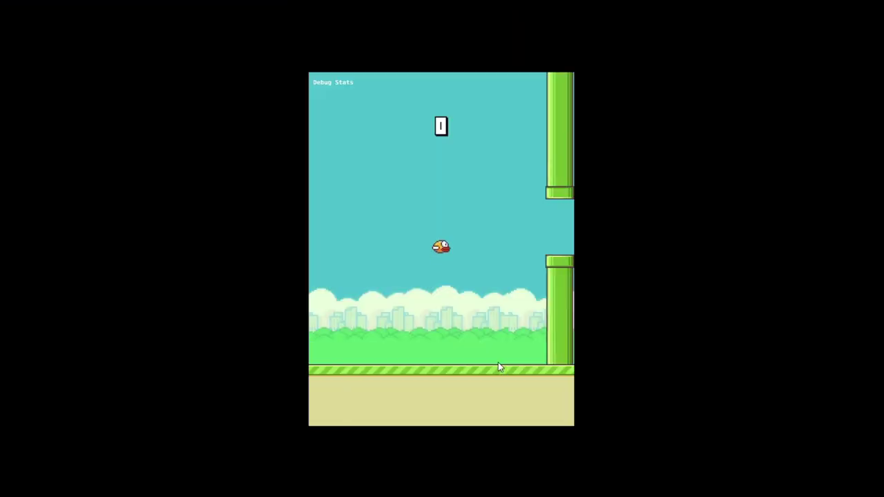
Flap the bird, restart after Game Over, and keep it flying through the first pipe gap.
key(space)
key(space)
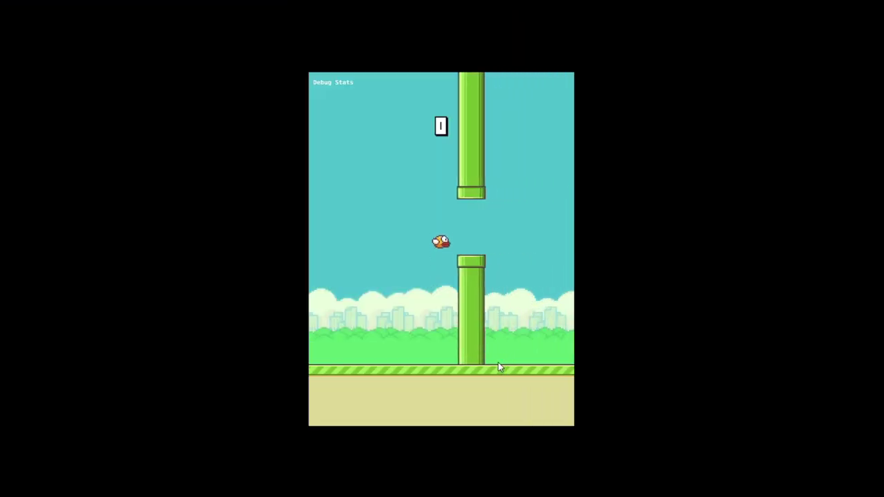
key(space)
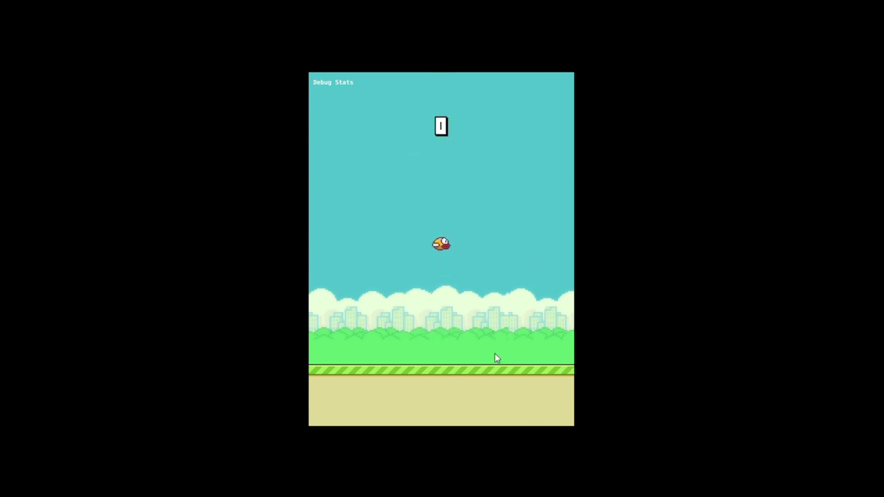
key(space)
key(space)
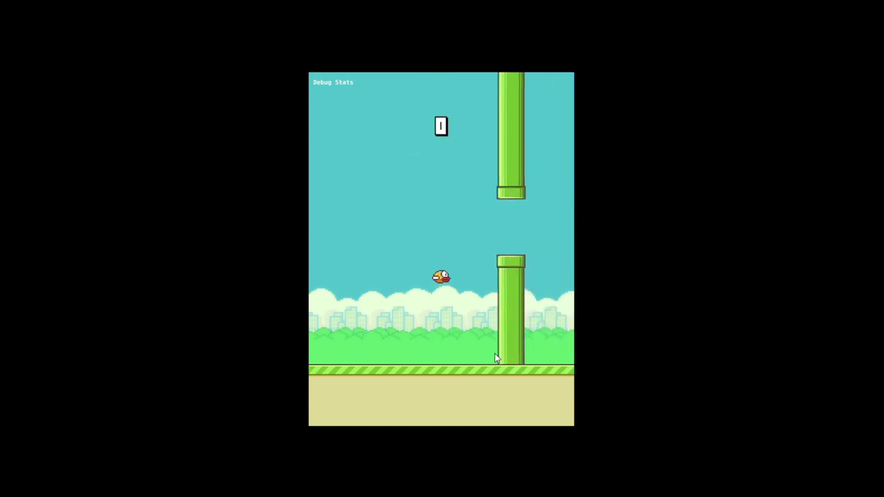
key(space)
key(space)
key(space)
key(space)
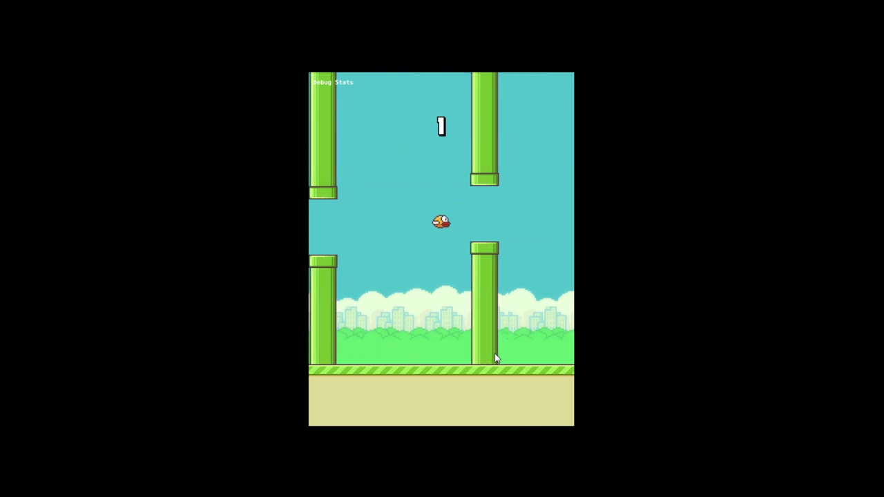
key(space)
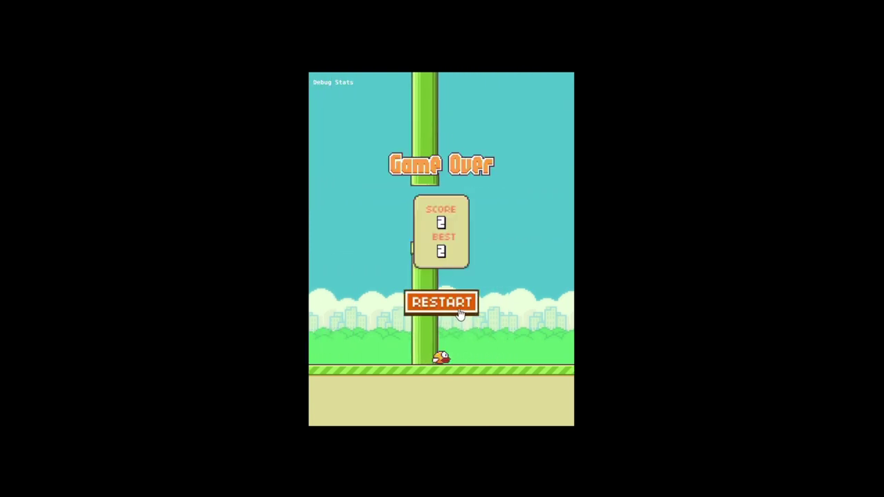